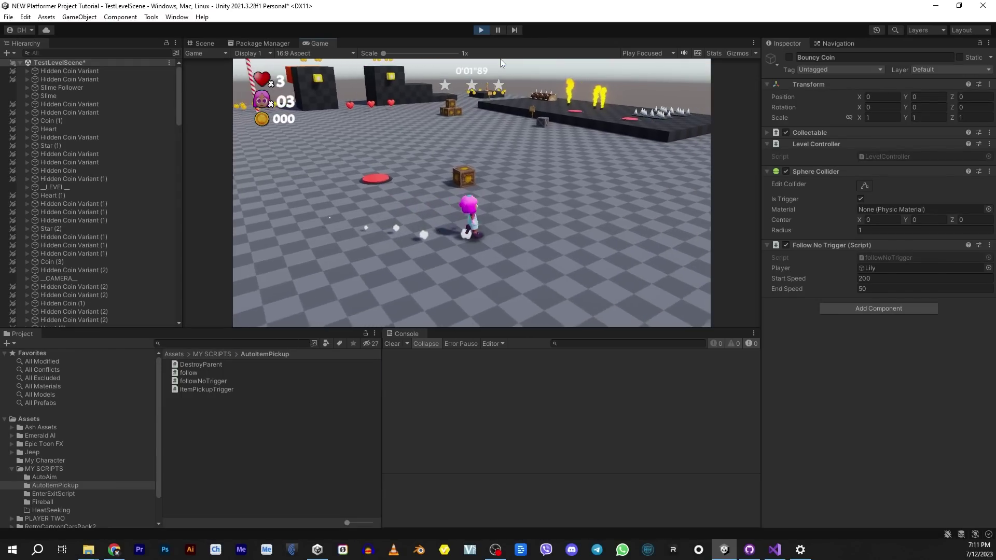
- Playtest the level by running the character around the crate and bouncy coin to check how the coin follows her
{"action": "left_click", "coordinate": [500, 59]}
{"action": "key", "text": "d"}
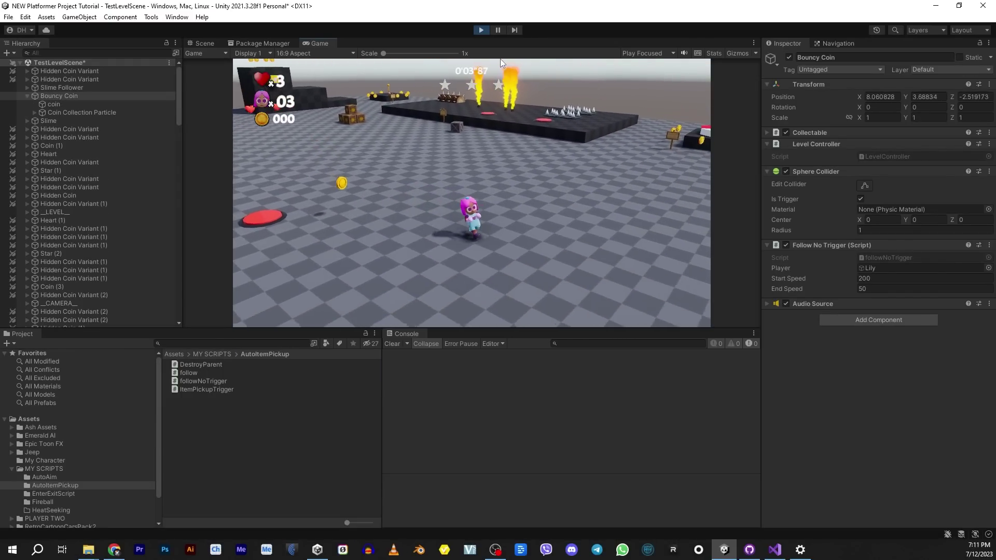
{"action": "key", "text": "a"}
{"action": "key", "text": "s"}
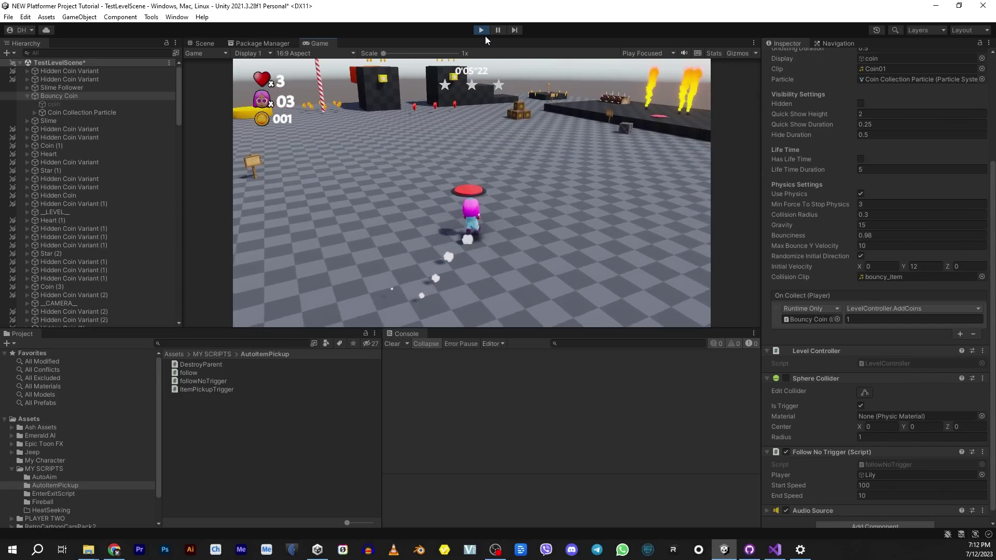
{"action": "key", "text": "d"}
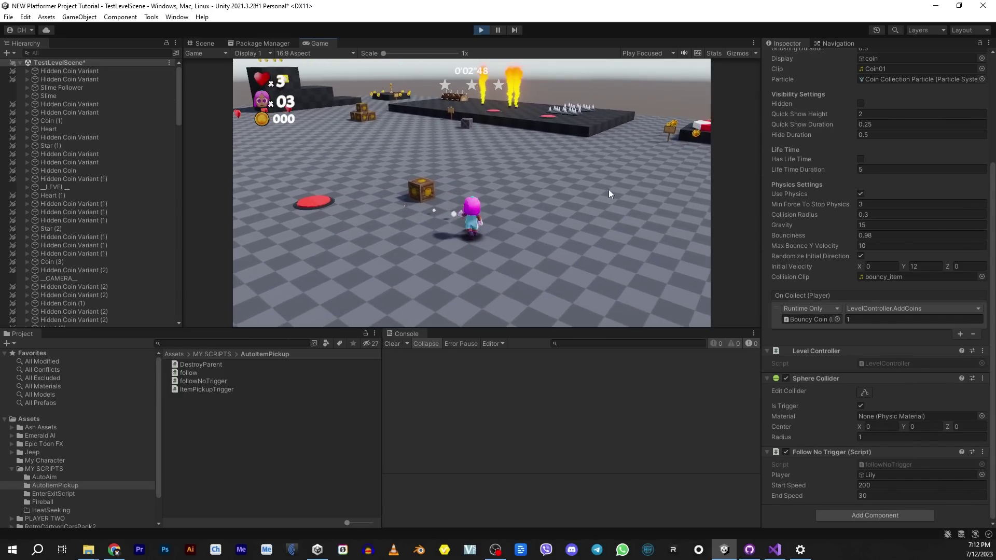
{"action": "key", "text": "a"}
{"action": "key", "text": "s"}
{"action": "key", "text": "d"}
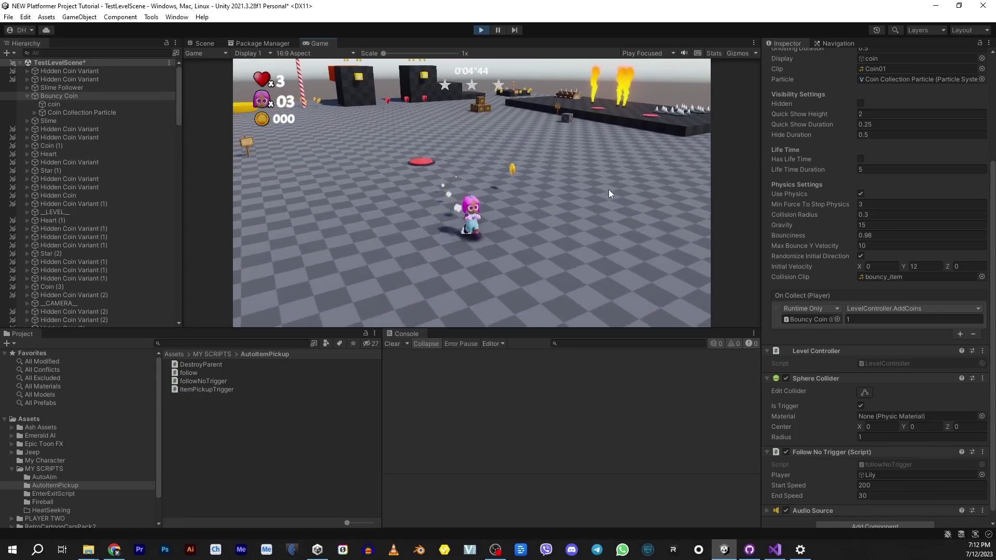
{"action": "key", "text": "a"}
{"action": "key", "text": "w"}
{"action": "key", "text": "d"}
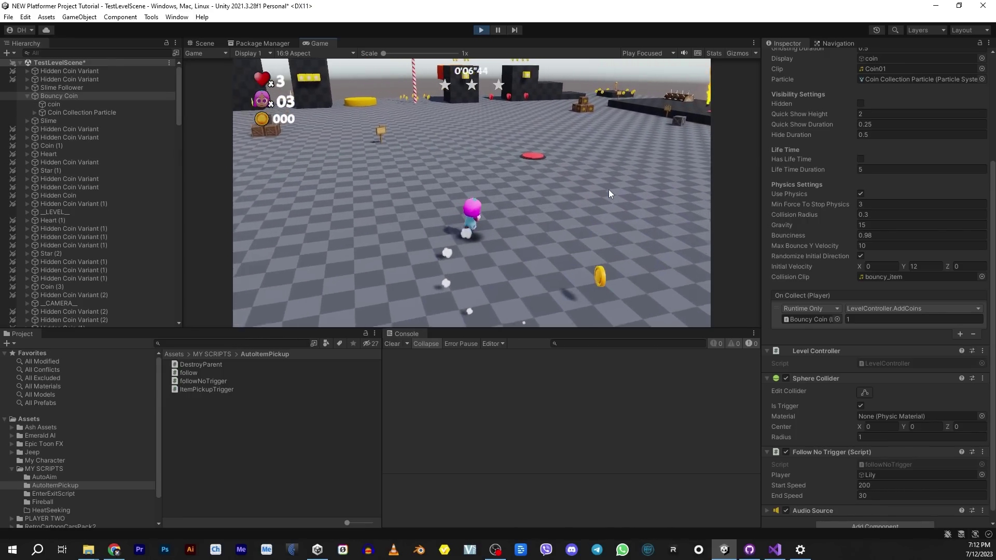
{"action": "key", "text": "d"}
{"action": "key", "text": "s"}
{"action": "key", "text": "a"}
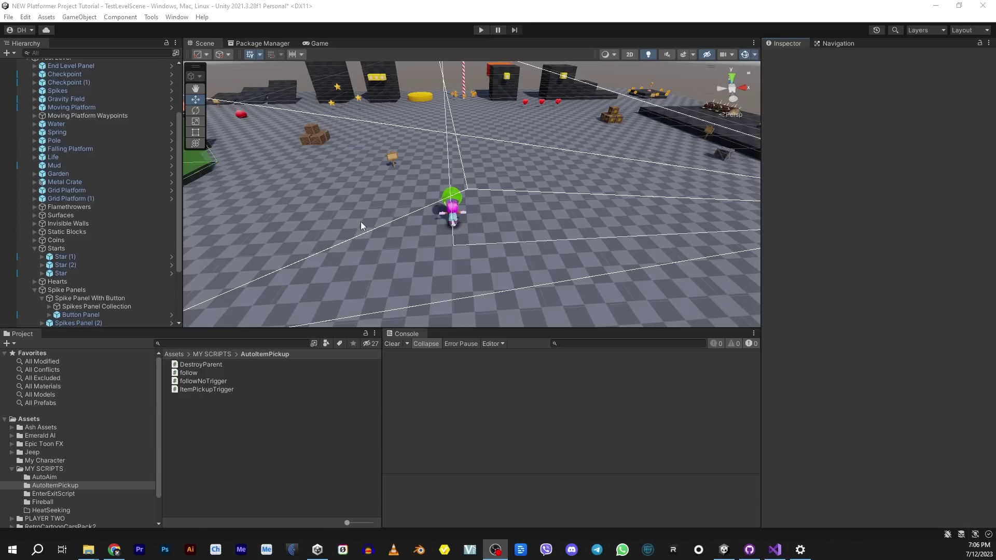
- Attach the follow script to the Star object beside the tall black blocks
{"action": "left_click", "coordinate": [34, 289]}
{"action": "left_click", "coordinate": [358, 97]}
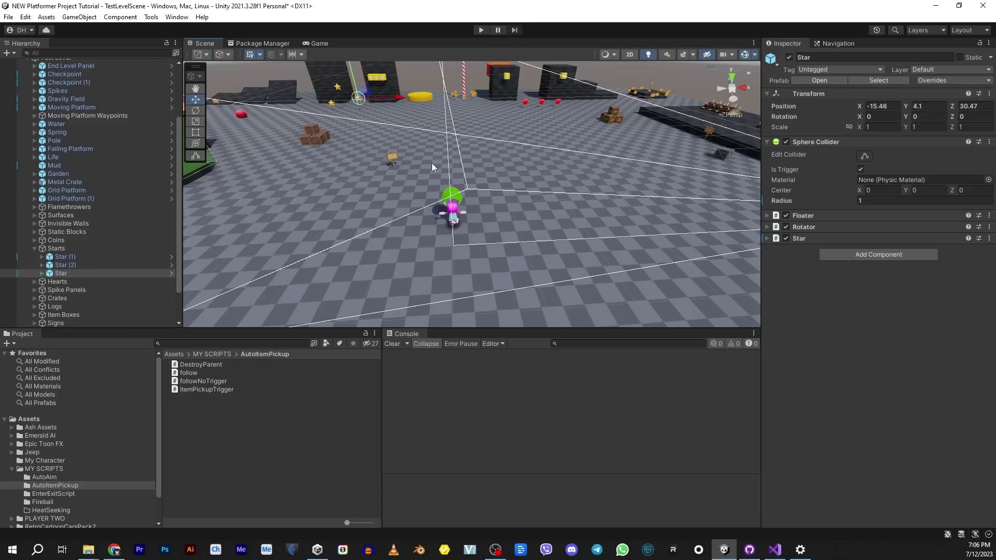
{"action": "middle_click_drag", "start_coordinate": [544, 162], "coordinate": [392, 161]}
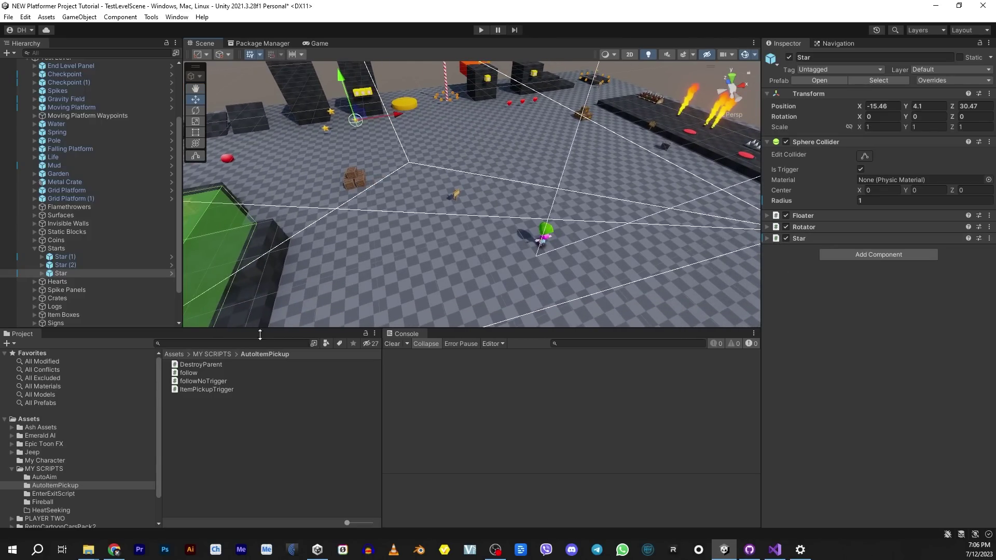
{"action": "left_click_drag", "start_coordinate": [189, 373], "coordinate": [779, 279]}
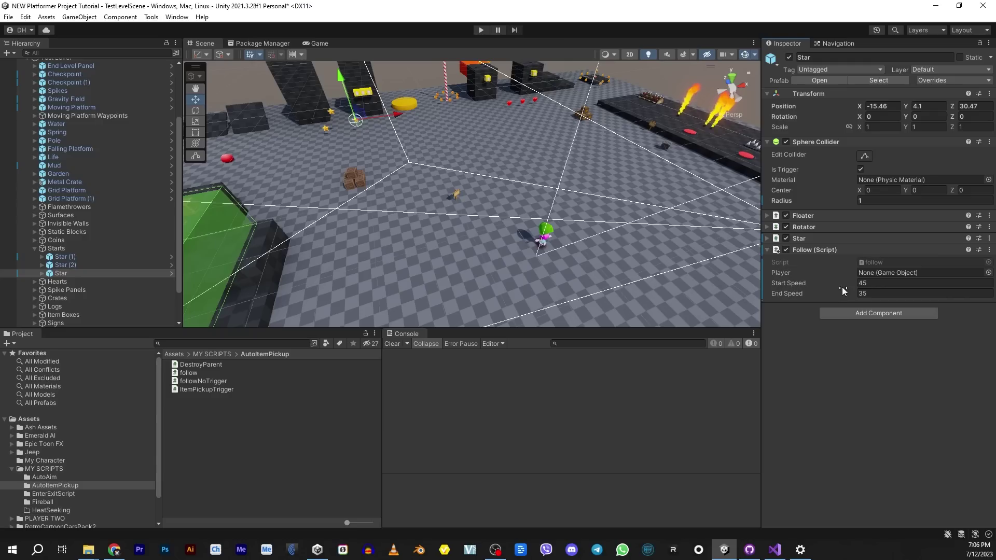
- Assign Lily as the Player in the Star's Follow script
{"action": "left_click", "coordinate": [862, 294]}
{"action": "left_click", "coordinate": [772, 293]}
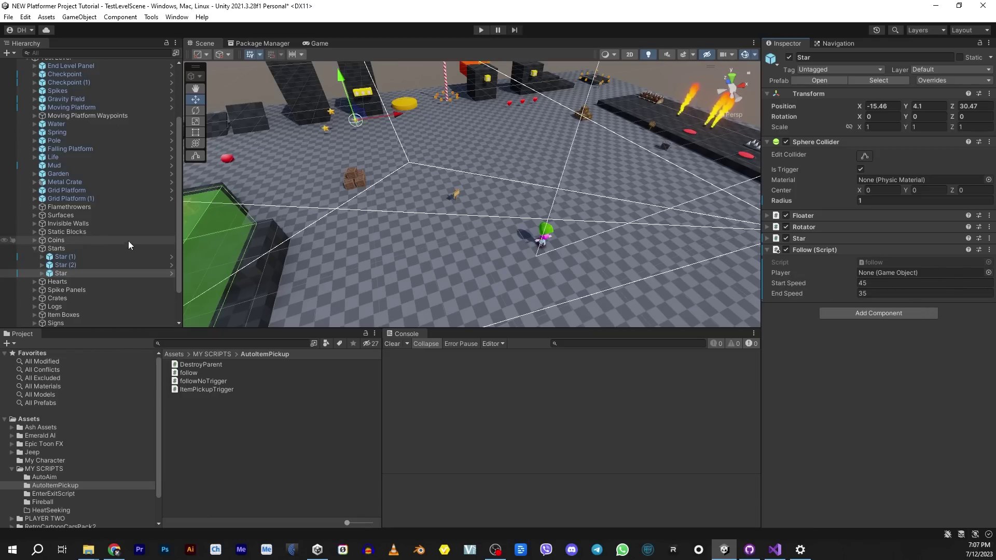
{"action": "scroll", "coordinate": [62, 115], "scroll_direction": "up", "scroll_amount": 3}
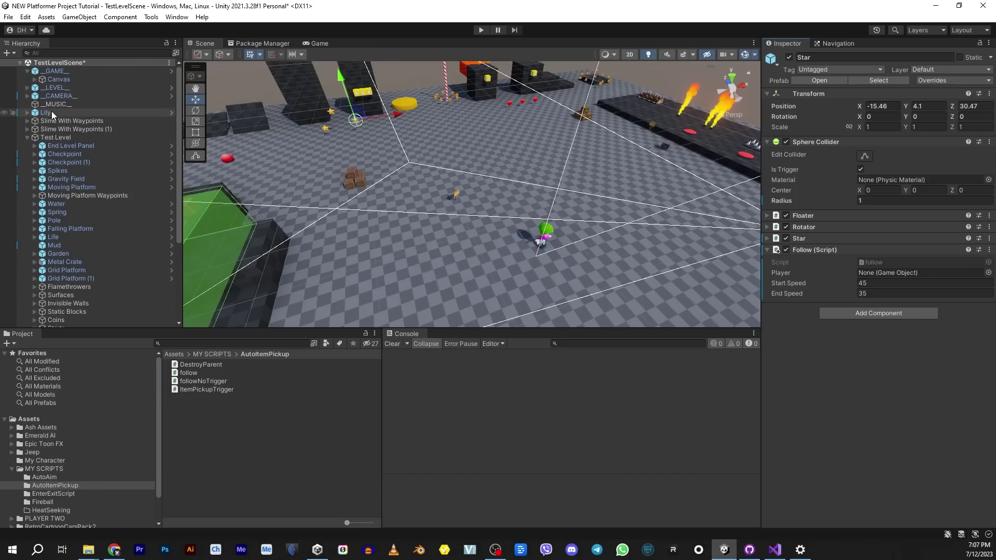
{"action": "left_click_drag", "start_coordinate": [52, 111], "coordinate": [881, 274]}
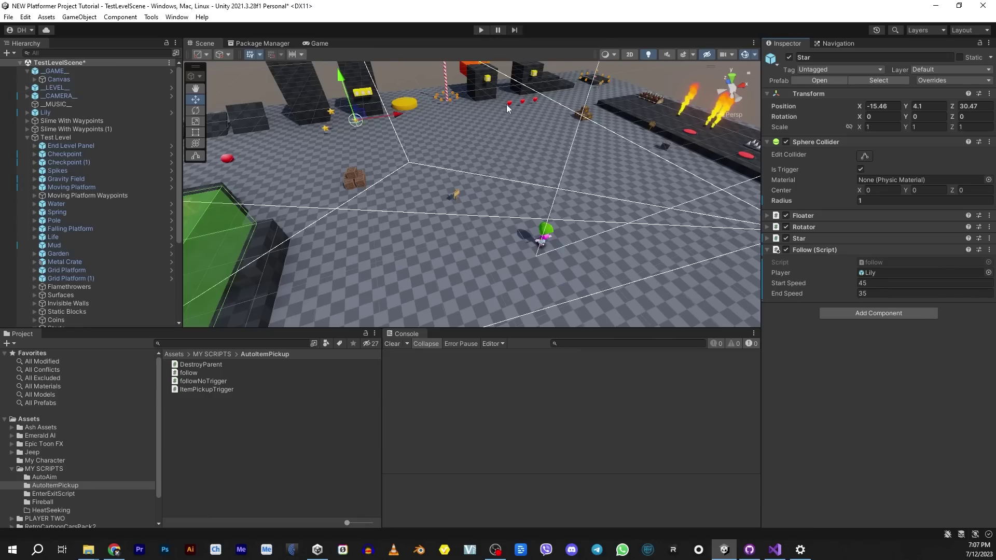
- Run the game and walk Lily over to the stars to test the follow behaviour, then stop the game
{"action": "left_click", "coordinate": [479, 30]}
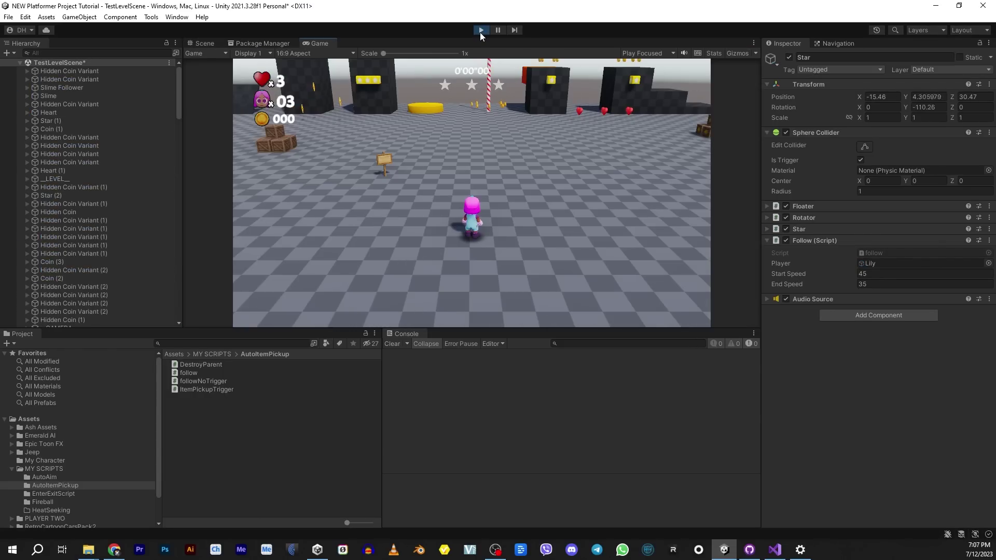
{"action": "key", "text": "w"}
{"action": "key", "text": "a"}
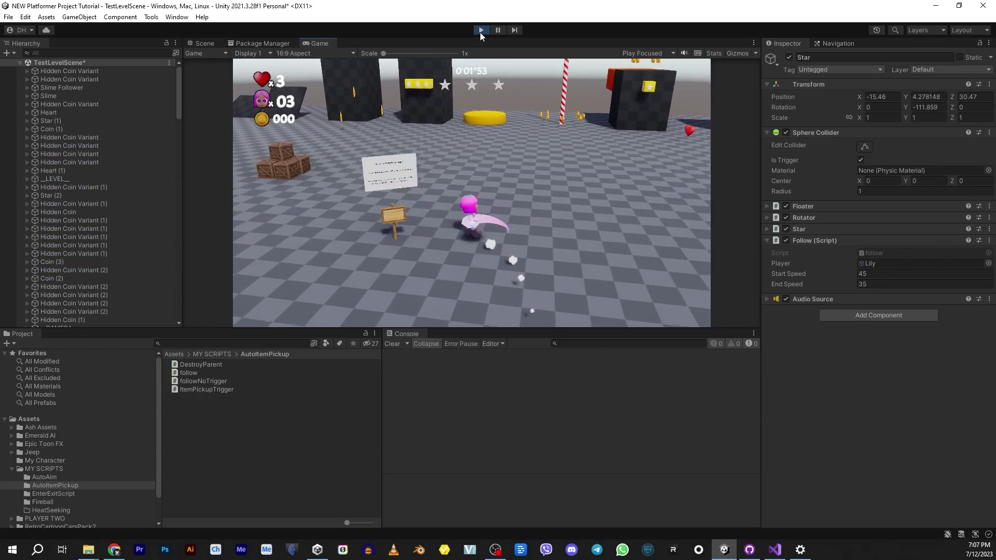
{"action": "key", "text": "w"}
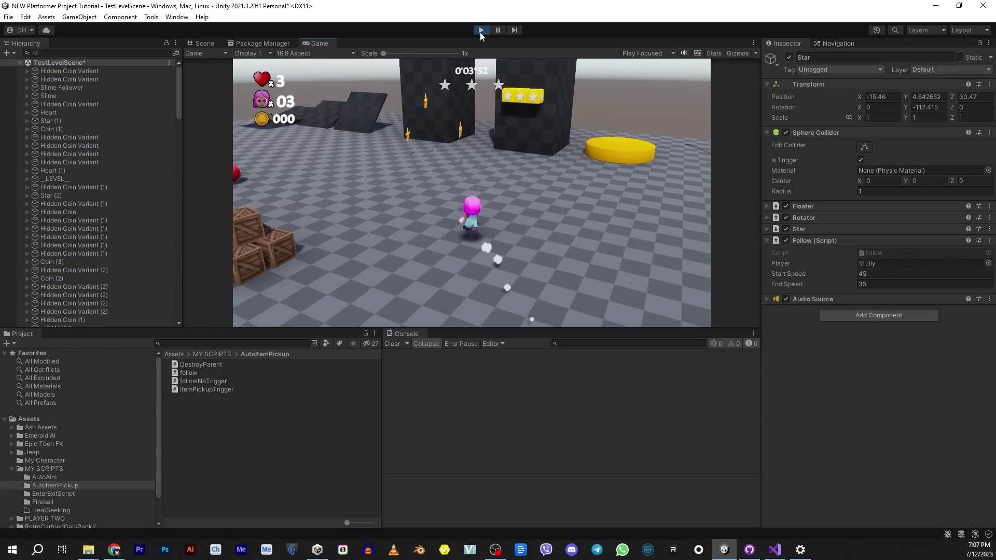
{"action": "key", "text": "w"}
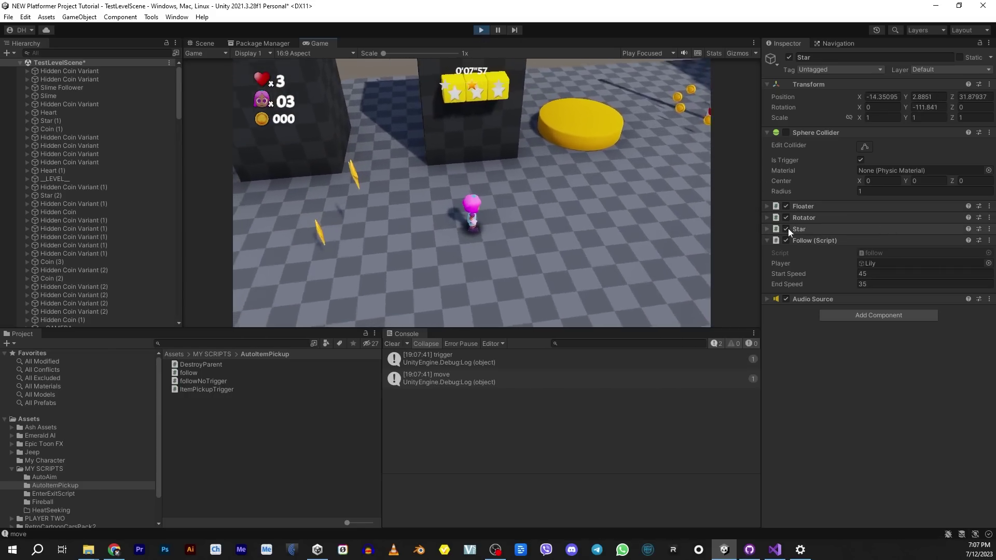
{"action": "left_click", "coordinate": [480, 30]}
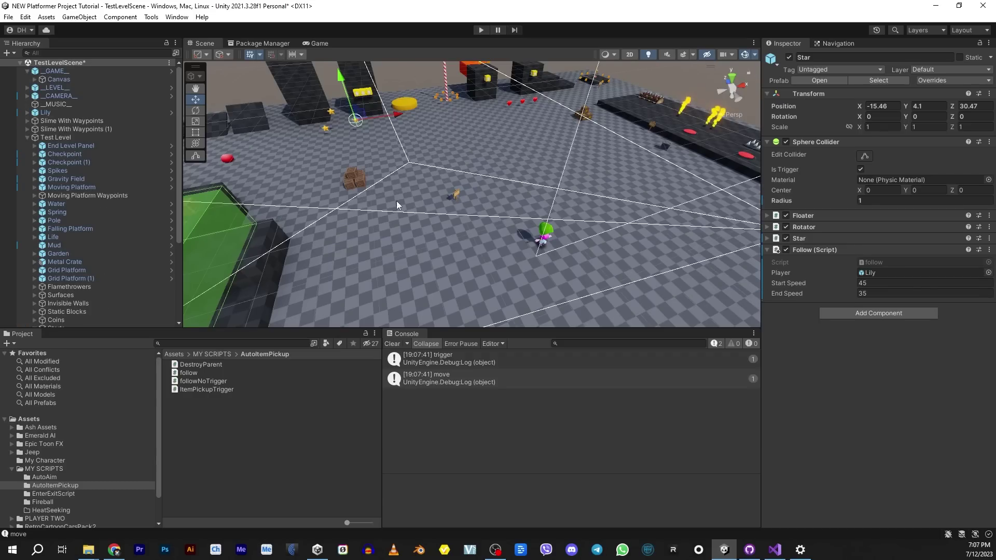
- Duplicate the spike area's red Button Panel and place the copy on the floor beside Lily, at about X -30.65, Y -1.03, Z -2.78
{"action": "scroll", "coordinate": [526, 217], "scroll_direction": "down", "scroll_amount": 2}
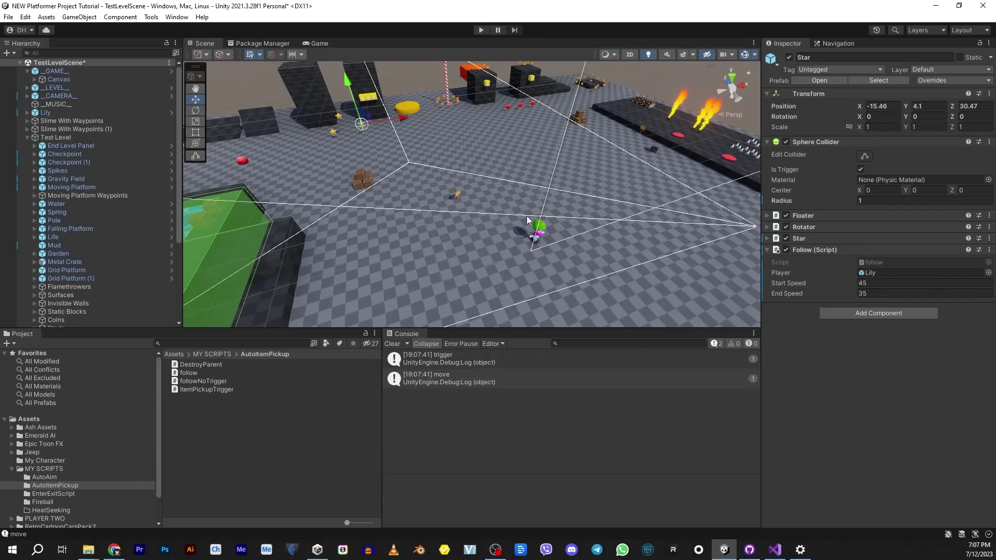
{"action": "left_click_drag", "start_coordinate": [717, 171], "coordinate": [374, 228], "text": "alt"}
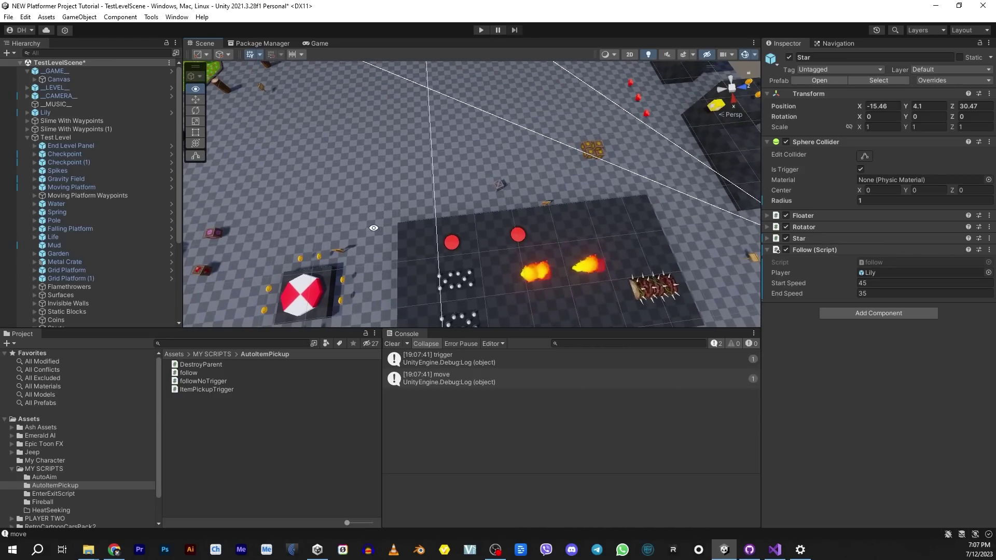
{"action": "left_click", "coordinate": [452, 242]}
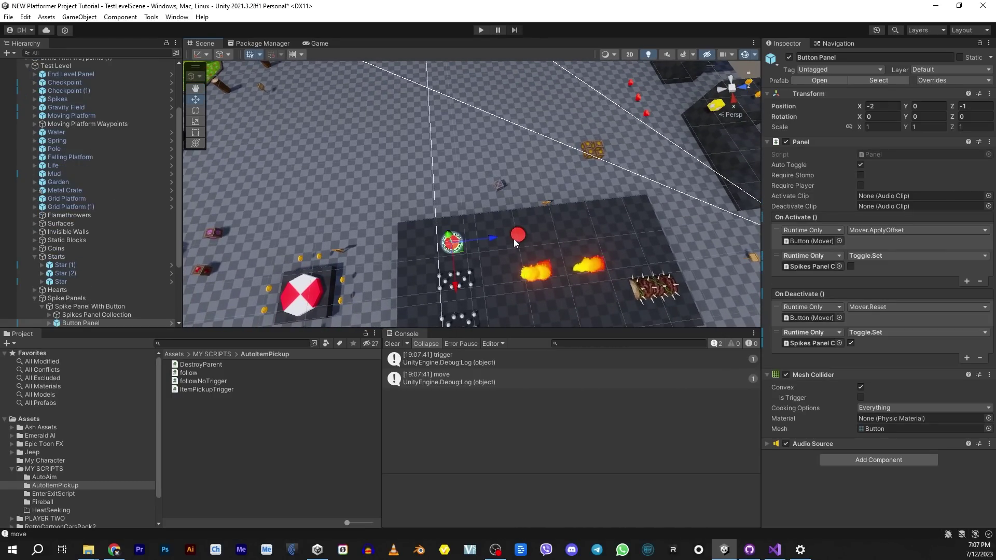
{"action": "key", "text": "ctrl+d"}
{"action": "left_click_drag", "start_coordinate": [393, 292], "coordinate": [303, 202], "text": "alt"}
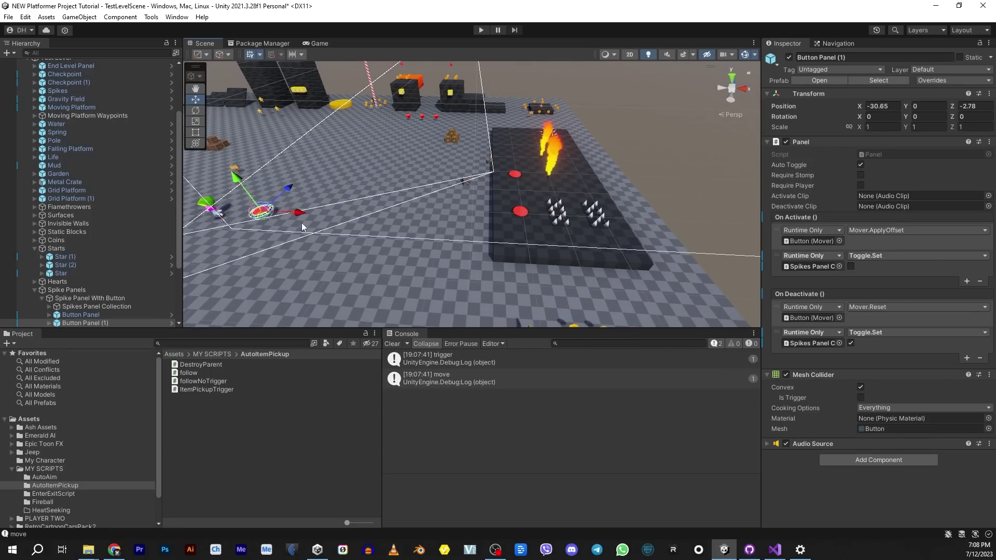
{"action": "key", "text": "f"}
{"action": "left_click_drag", "start_coordinate": [489, 288], "coordinate": [467, 175], "text": "alt"}
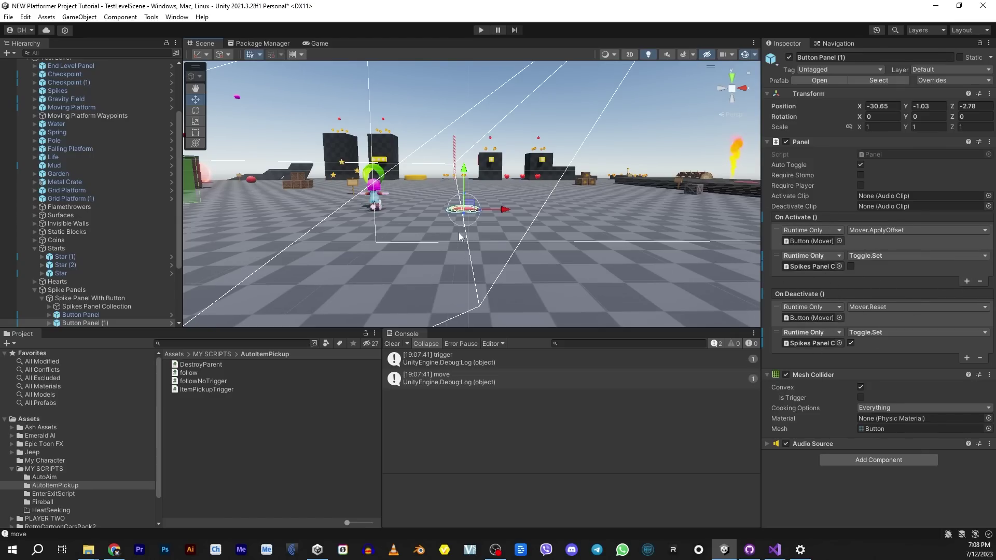
- Move Button Panel (1) to the scene root above Lily, then collapse the Test Level group and disable scene picking for it
{"action": "left_click_drag", "start_coordinate": [62, 326], "coordinate": [46, 109]}
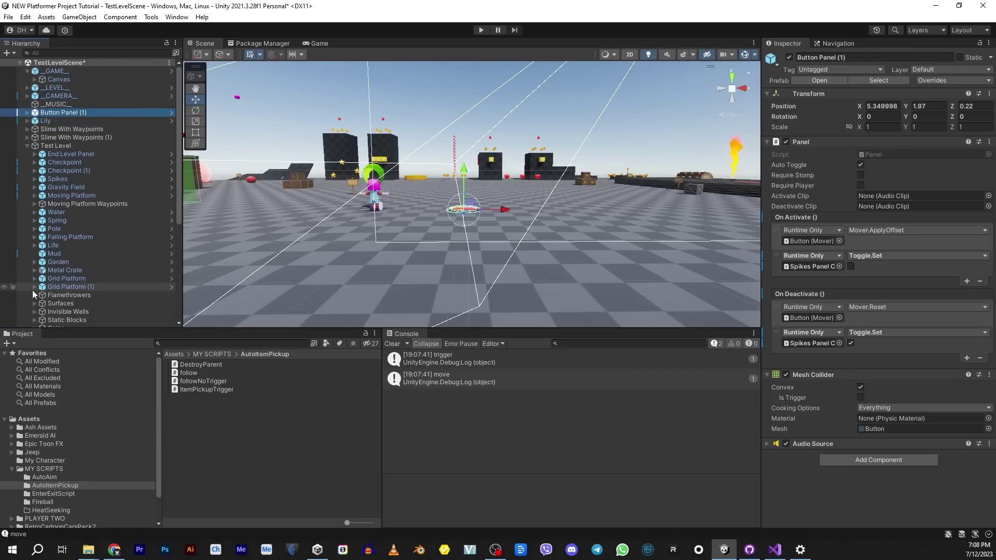
{"action": "left_click", "coordinate": [26, 147]}
{"action": "left_click", "coordinate": [13, 146]}
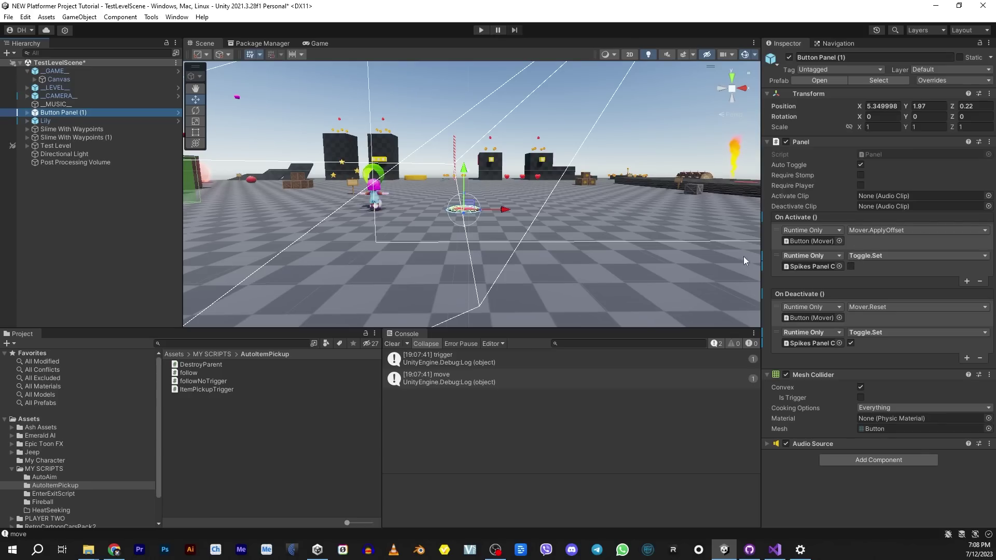
- Remove all On Activate and On Deactivate events from Button Panel (1), then add one empty On Activate entry
{"action": "left_click", "coordinate": [890, 268]}
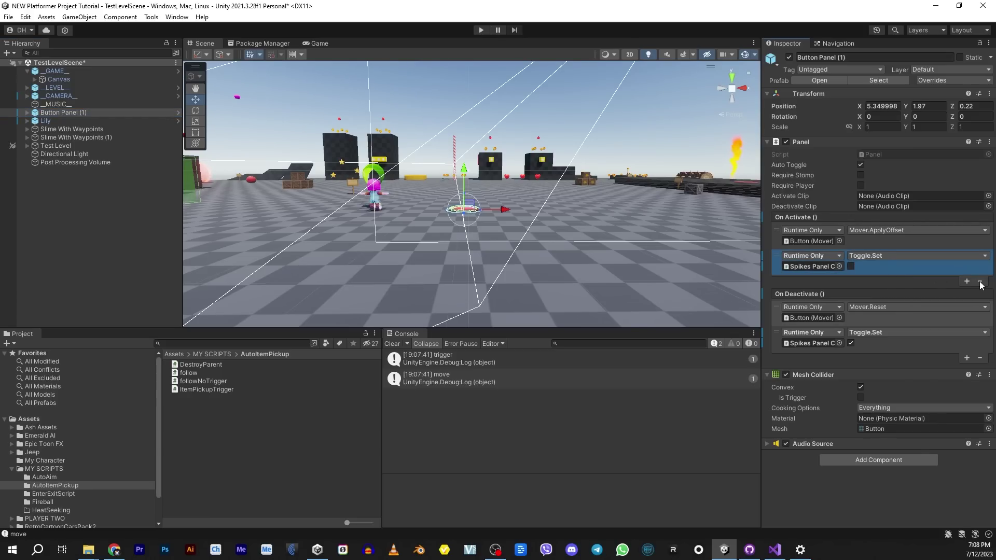
{"action": "left_click", "coordinate": [979, 281]}
{"action": "left_click", "coordinate": [979, 256]}
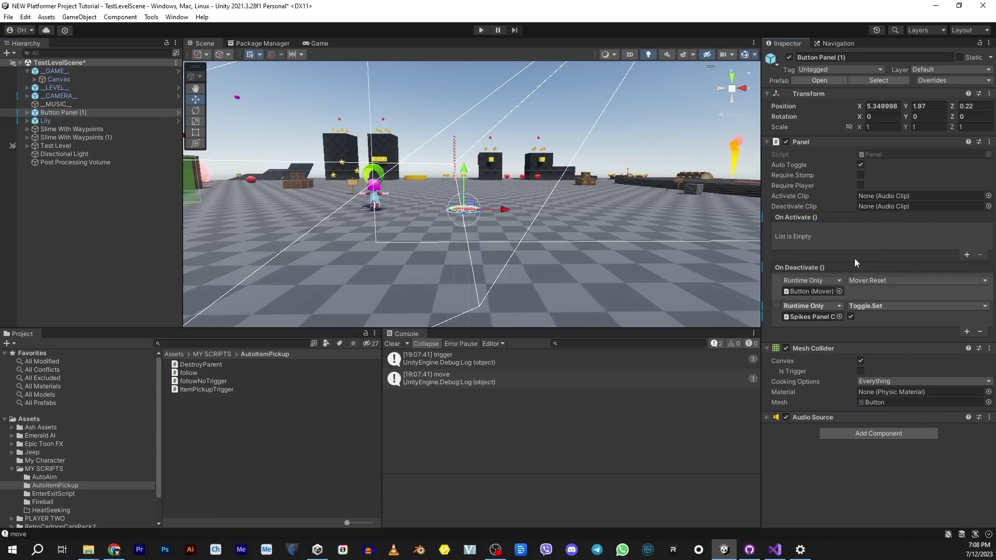
{"action": "left_click", "coordinate": [883, 292]}
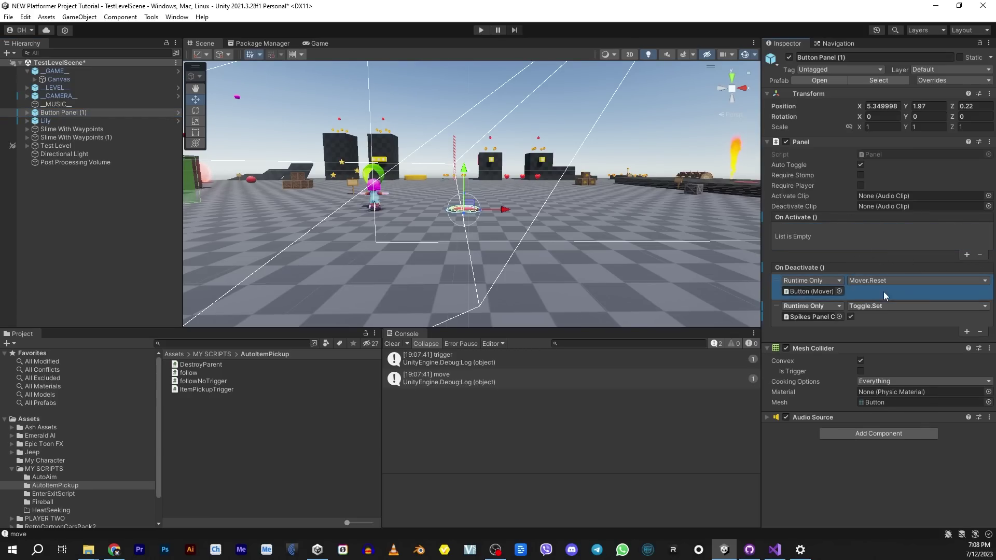
{"action": "left_click", "coordinate": [979, 332]}
{"action": "left_click", "coordinate": [979, 305]}
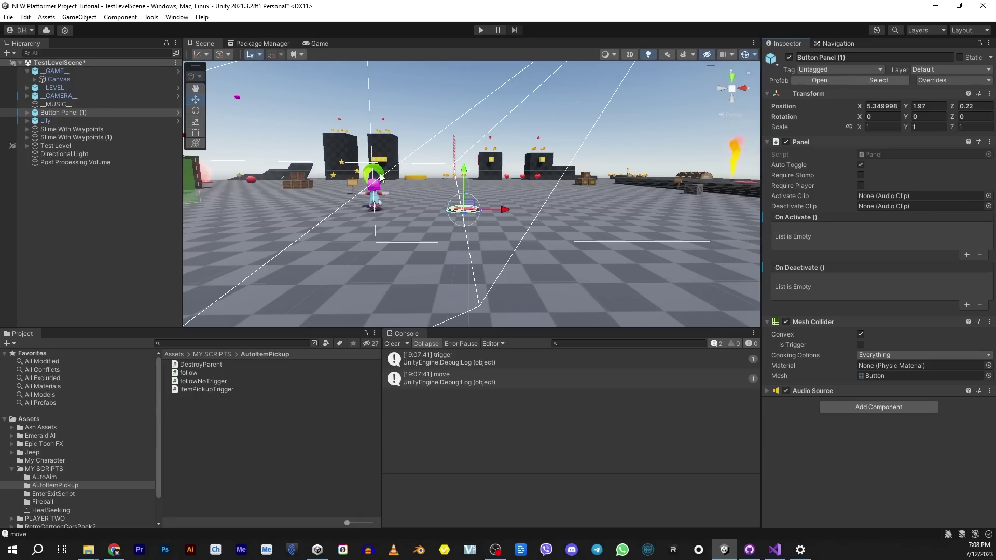
{"action": "left_click", "coordinate": [967, 255]}
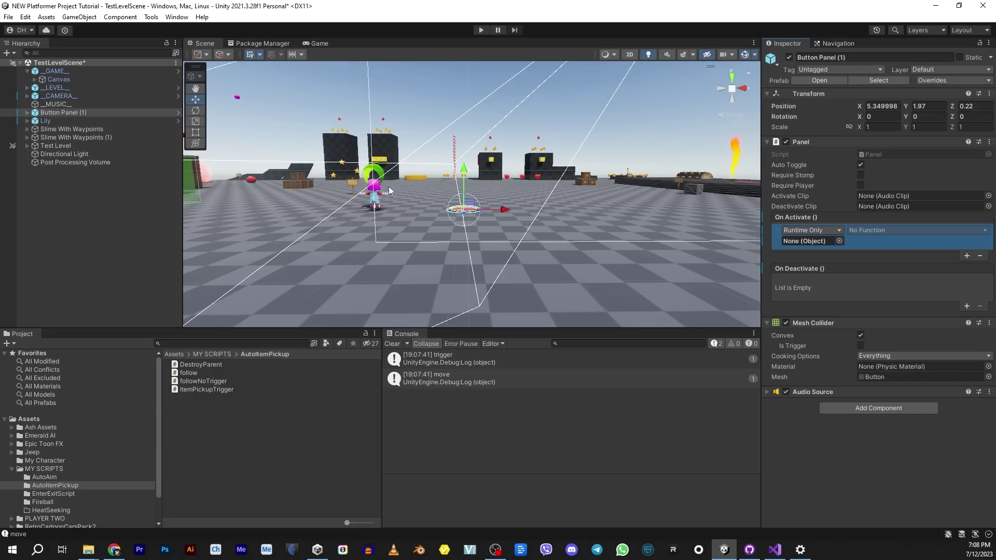
- Re-enable scene picking for the Test Level group and move the Star to the scene root below Lily
{"action": "left_click", "coordinate": [13, 146]}
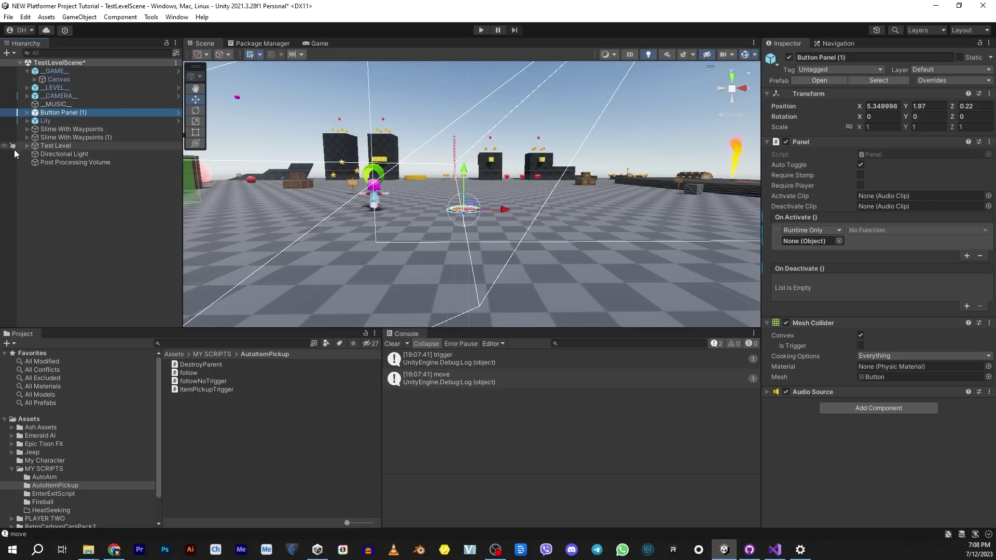
{"action": "left_click", "coordinate": [356, 174]}
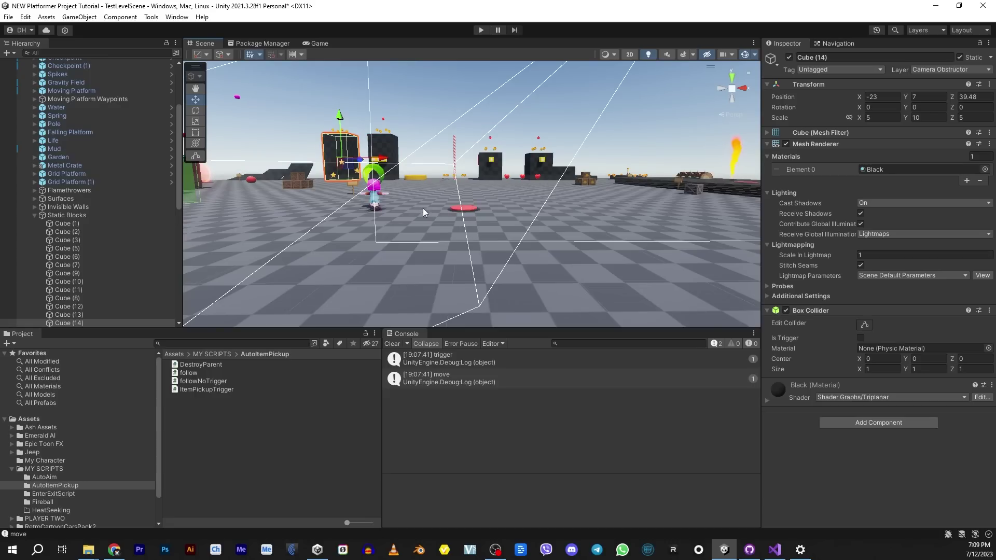
{"action": "left_click_drag", "start_coordinate": [457, 214], "coordinate": [436, 237], "text": "alt"}
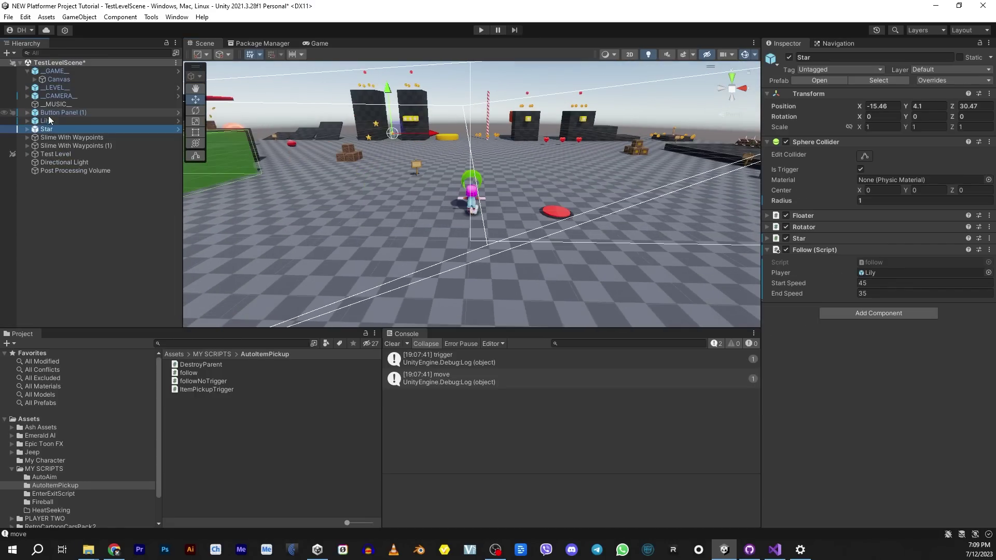
- Assign the Star to Button Panel (1)'s On Activate event and have it call follow.triggerMe
{"action": "left_click", "coordinate": [50, 113]}
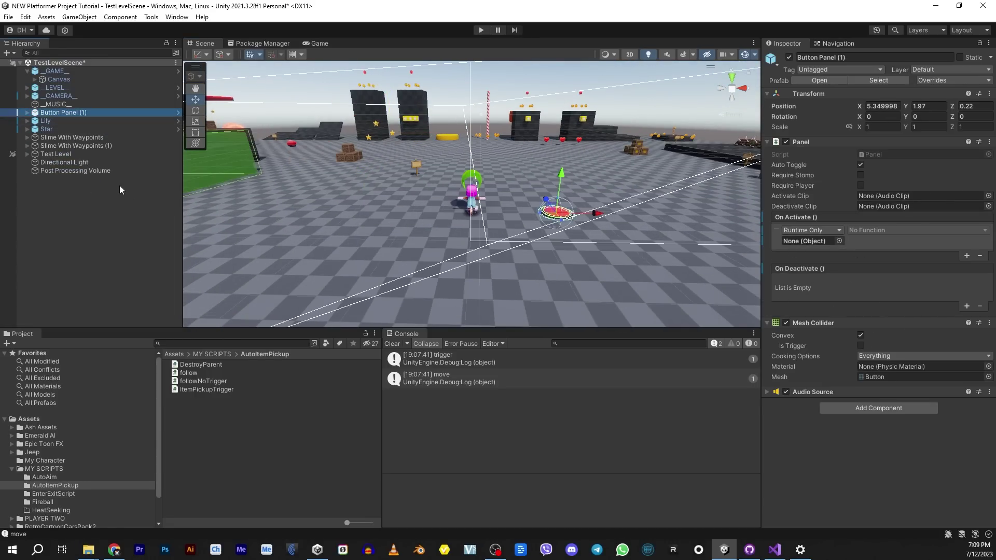
{"action": "left_click_drag", "start_coordinate": [44, 115], "coordinate": [808, 240]}
{"action": "left_click", "coordinate": [880, 231]}
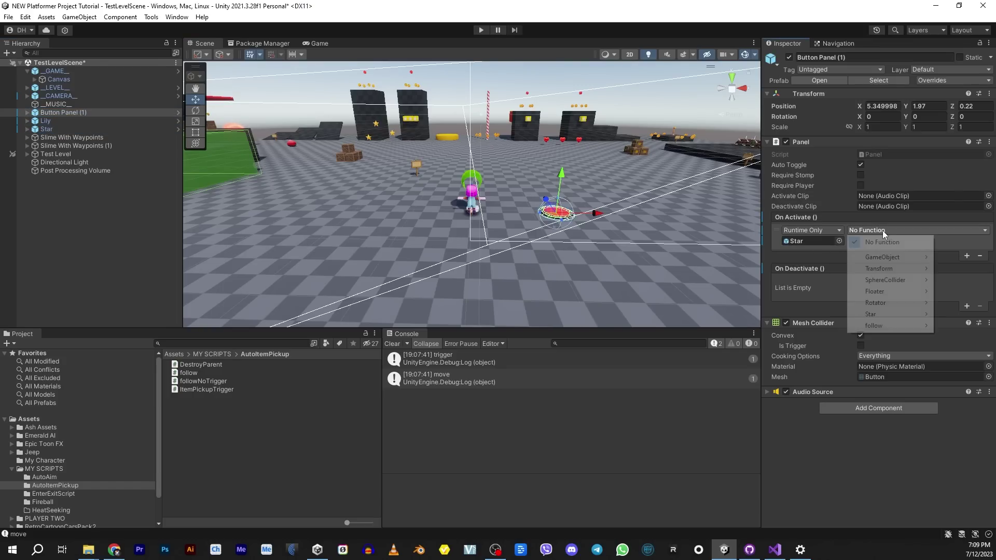
{"action": "mouse_move", "coordinate": [890, 330]}
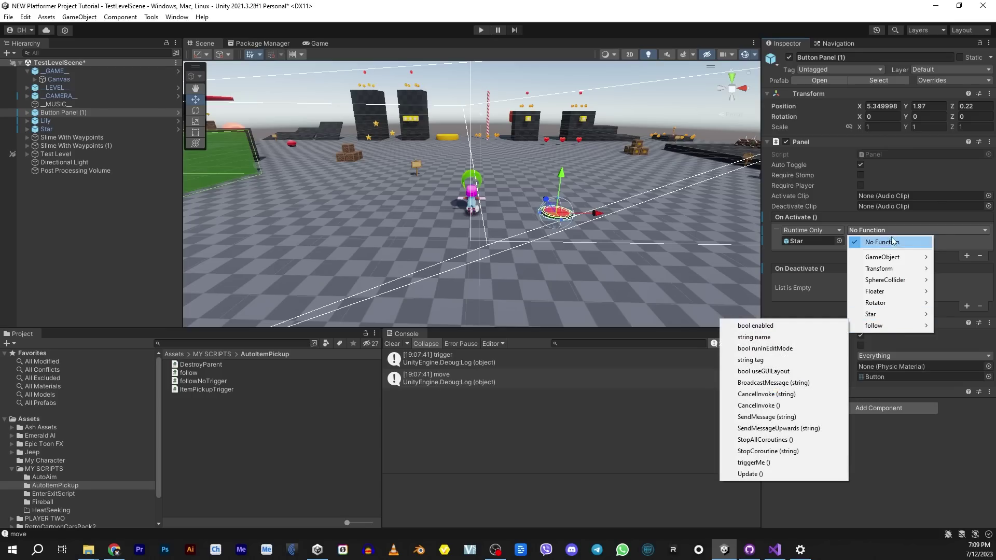
{"action": "left_click", "coordinate": [758, 463]}
- Play-test the scene by running Lily over the red button panel to trigger the star, and stop play mode
{"action": "left_click", "coordinate": [478, 31]}
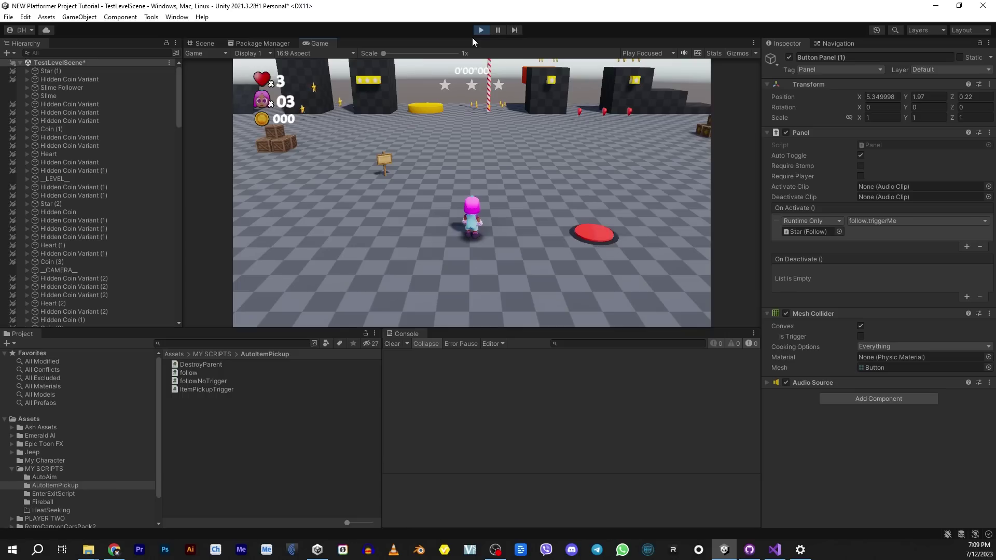
{"action": "key", "text": "s"}
{"action": "key", "text": "d"}
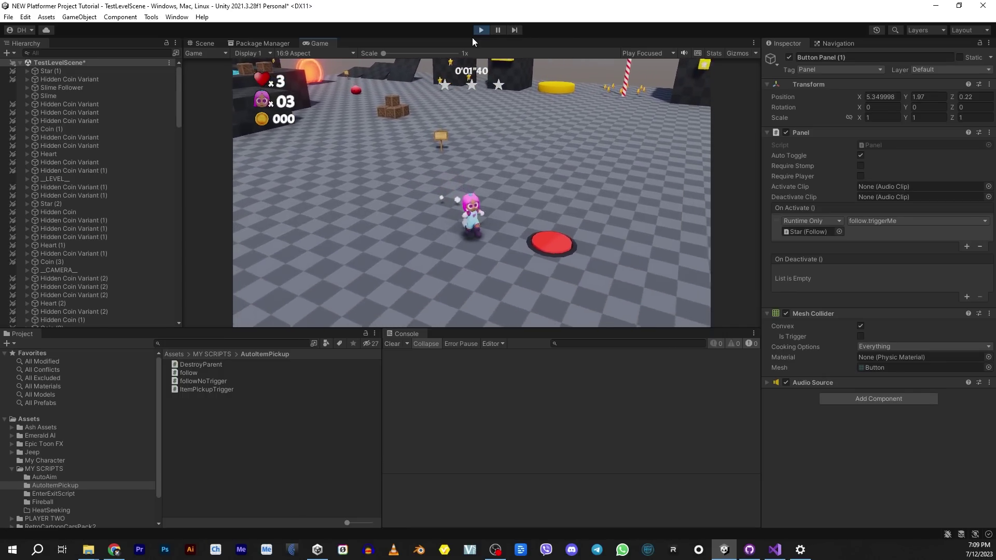
{"action": "key", "text": "a"}
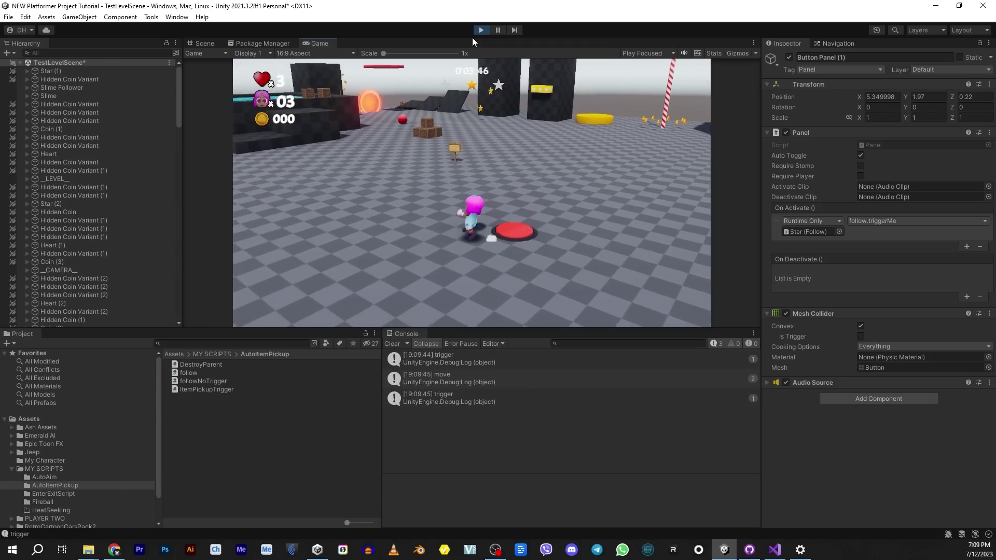
{"action": "key", "text": "w"}
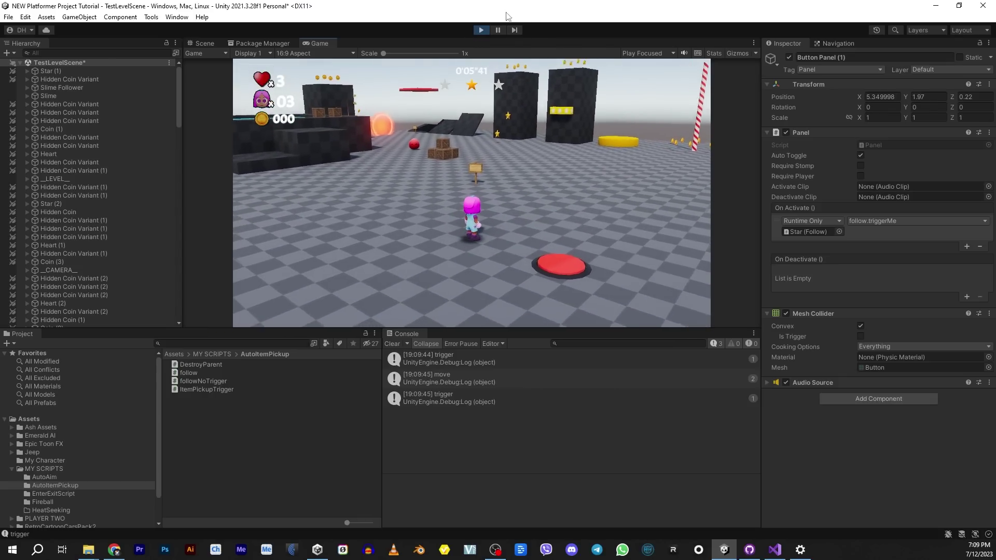
{"action": "left_click", "coordinate": [481, 30]}
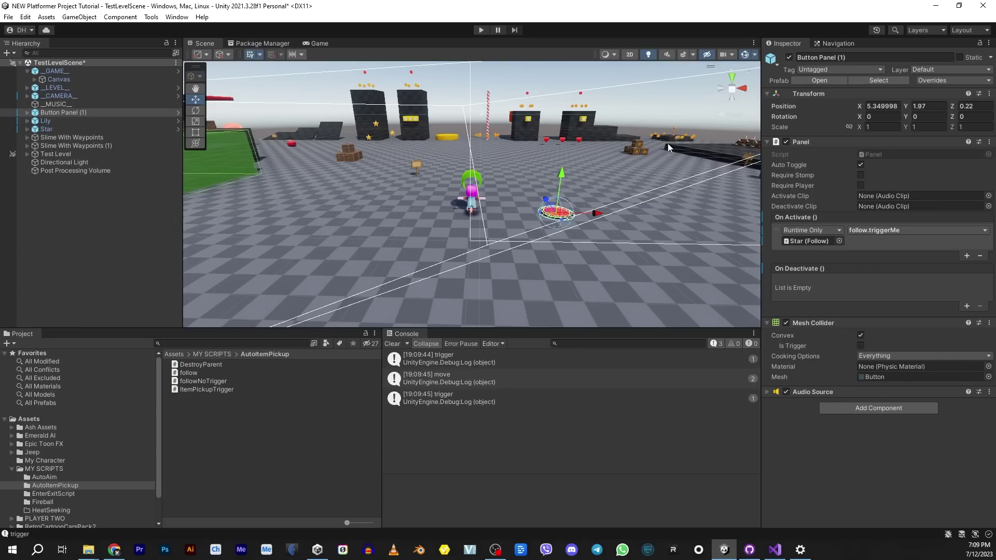
- Move the top crate of the coin crate stack onto the floor beside the red button panel, at about X 9.39, Y 2.49, Z -3.72
{"action": "scroll", "coordinate": [663, 219], "scroll_direction": "down", "scroll_amount": 3}
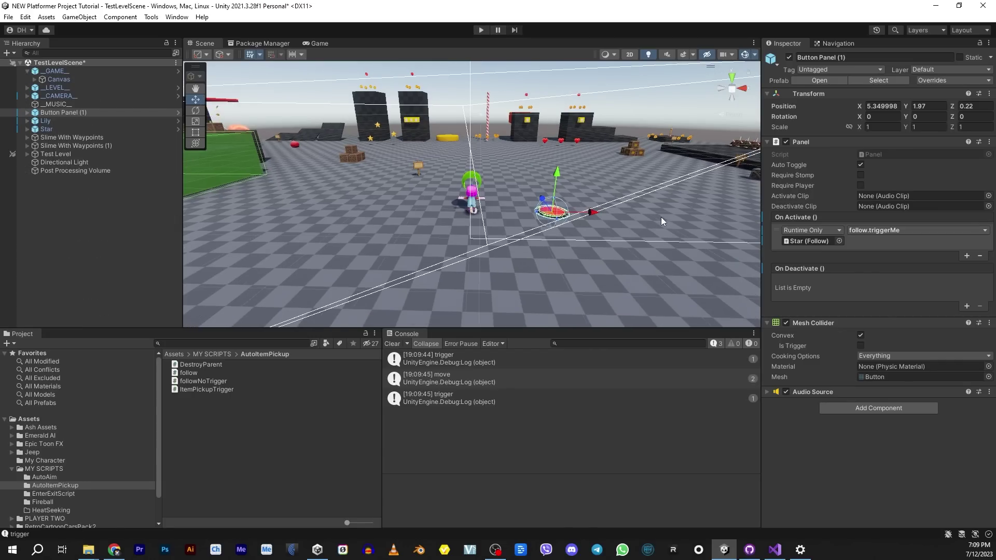
{"action": "left_click_drag", "start_coordinate": [589, 212], "coordinate": [703, 238], "text": "alt"}
{"action": "middle_click_drag", "start_coordinate": [703, 238], "coordinate": [453, 197]}
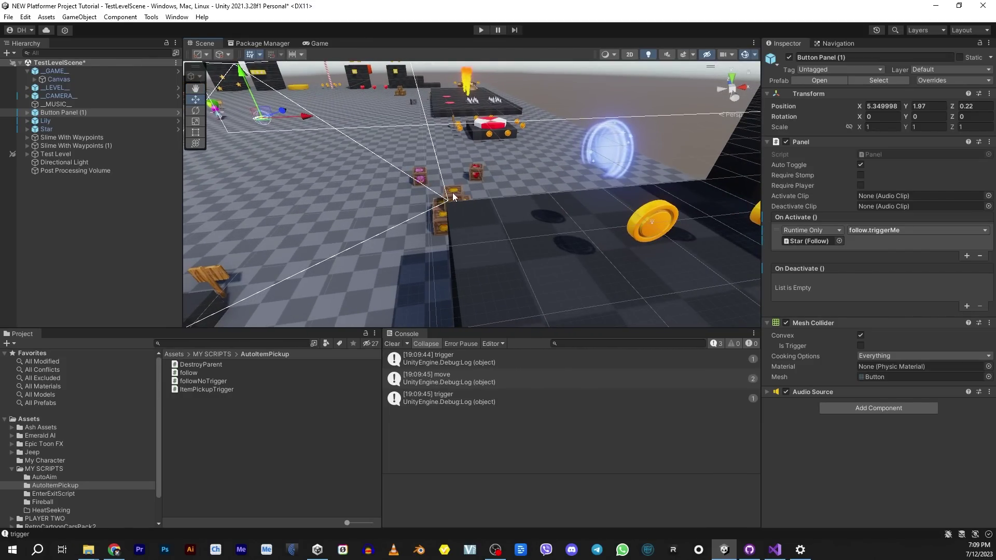
{"action": "left_click", "coordinate": [450, 201]}
{"action": "middle_click_drag", "start_coordinate": [379, 220], "coordinate": [566, 235]}
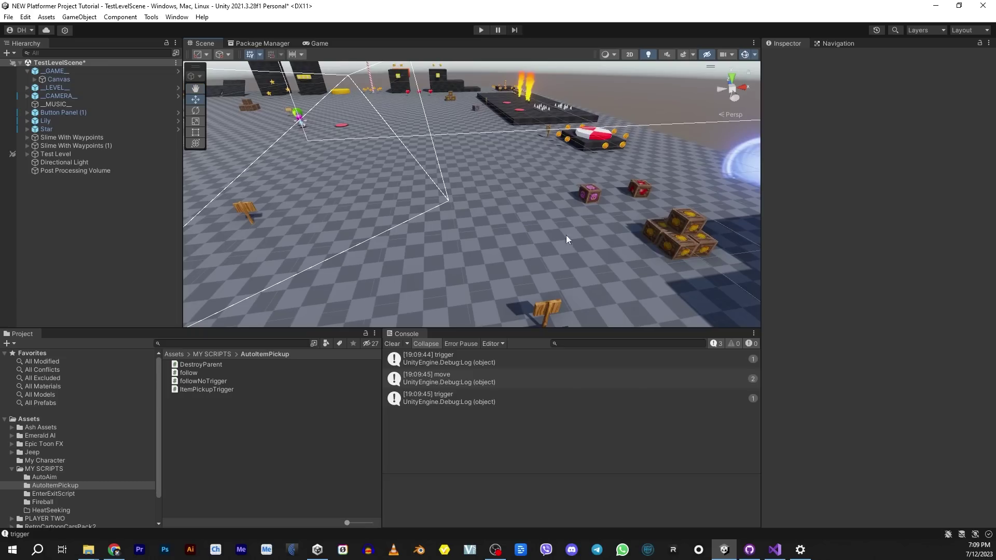
{"action": "left_click", "coordinate": [692, 228]}
{"action": "left_click_drag", "start_coordinate": [685, 226], "coordinate": [359, 123]}
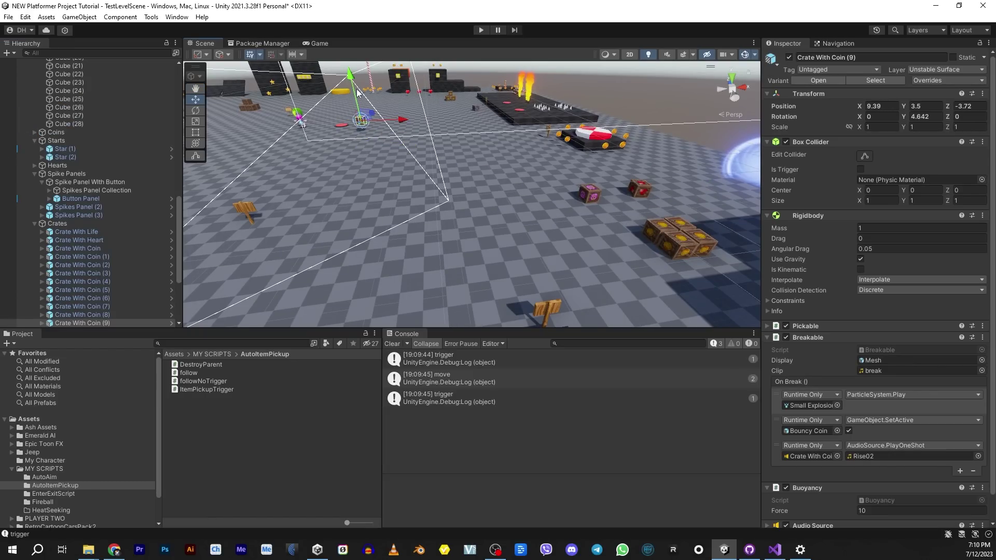
{"action": "left_click_drag", "start_coordinate": [351, 78], "coordinate": [352, 87]}
{"action": "key", "text": "f"}
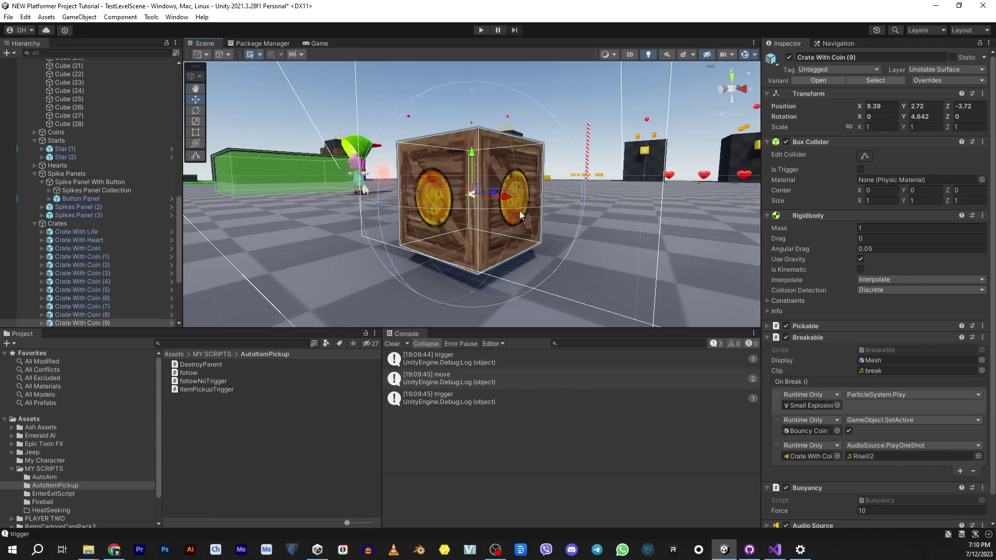
{"action": "left_click_drag", "start_coordinate": [471, 155], "coordinate": [471, 170]}
- Move Crate With Coin (9) out of the Crates group to the scene root, between Lily and Star
{"action": "left_click_drag", "start_coordinate": [363, 210], "coordinate": [434, 250], "text": "alt"}
{"action": "scroll", "coordinate": [492, 253], "scroll_direction": "down", "scroll_amount": 4}
{"action": "middle_click_drag", "start_coordinate": [434, 250], "coordinate": [486, 223]}
{"action": "left_click_drag", "start_coordinate": [486, 222], "coordinate": [440, 261], "text": "alt"}
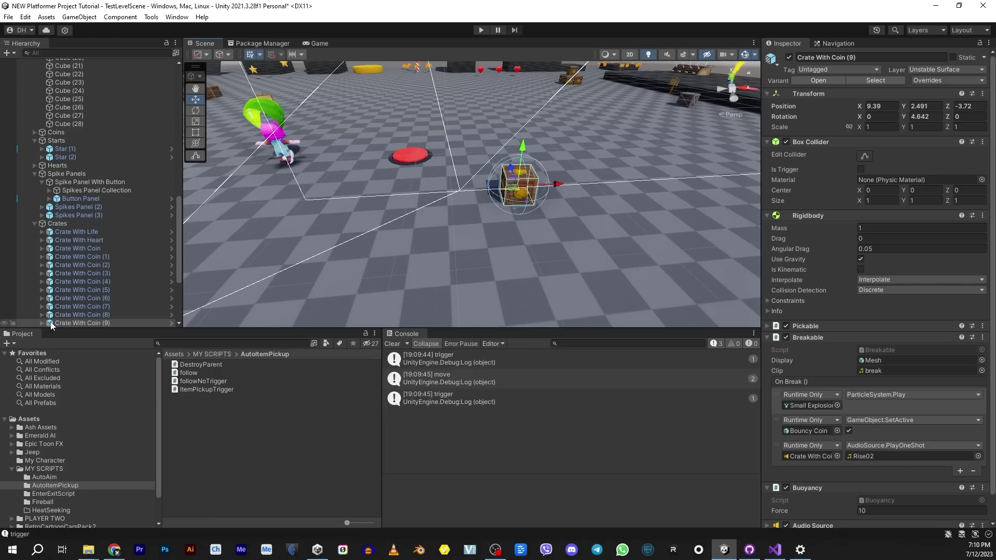
{"action": "left_click_drag", "start_coordinate": [51, 322], "coordinate": [49, 126]}
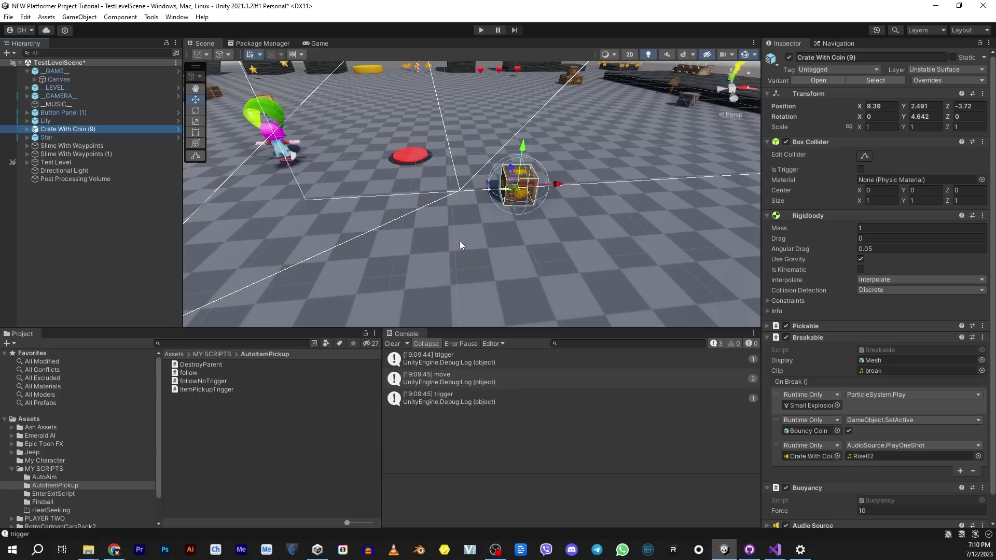
- Unpack the Crate With Coin (9) prefab completely
{"action": "scroll", "coordinate": [460, 240], "scroll_direction": "down", "scroll_amount": 1}
{"action": "left_click_drag", "start_coordinate": [548, 270], "coordinate": [443, 269], "text": "alt"}
{"action": "middle_click_drag", "start_coordinate": [456, 243], "coordinate": [492, 253]}
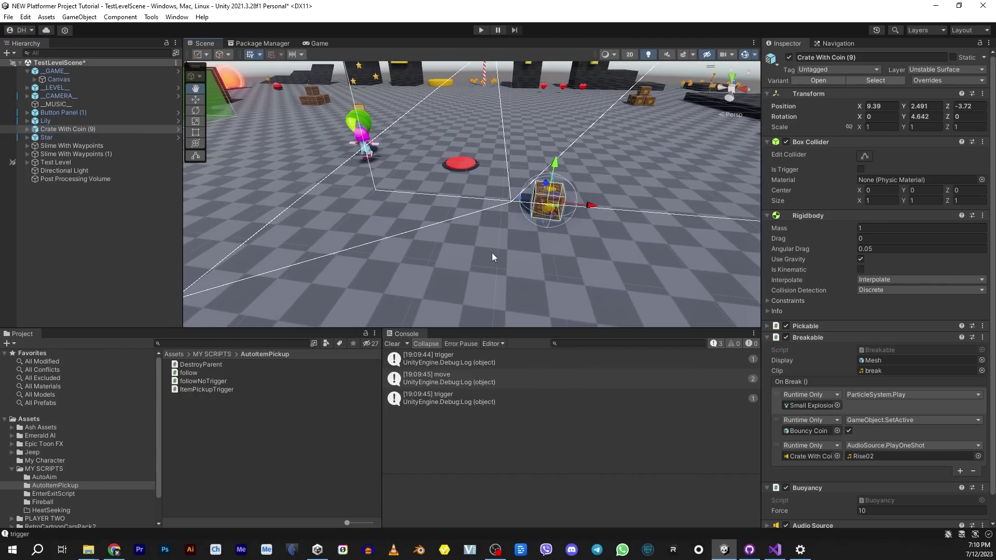
{"action": "right_click_drag", "start_coordinate": [468, 235], "coordinate": [558, 221]}
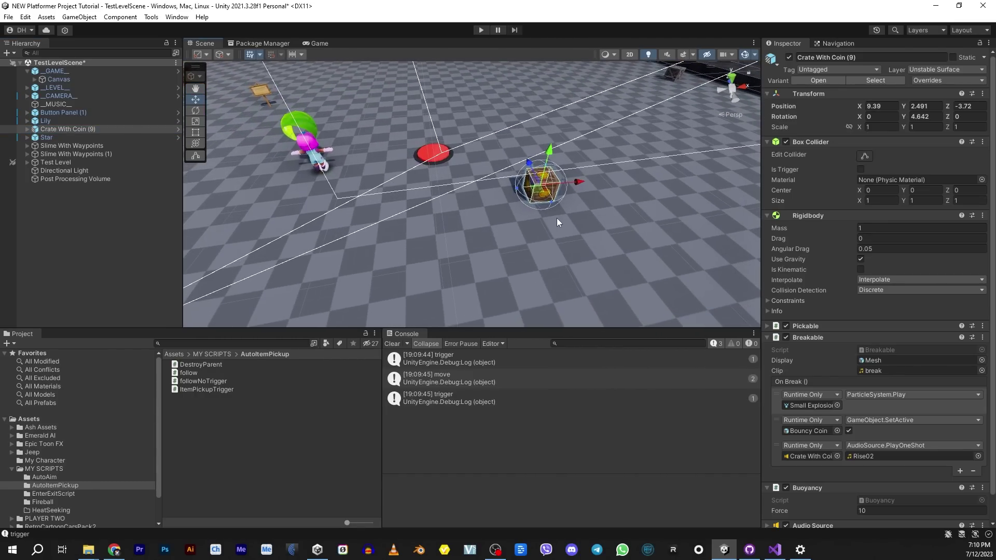
{"action": "right_click", "coordinate": [33, 129]}
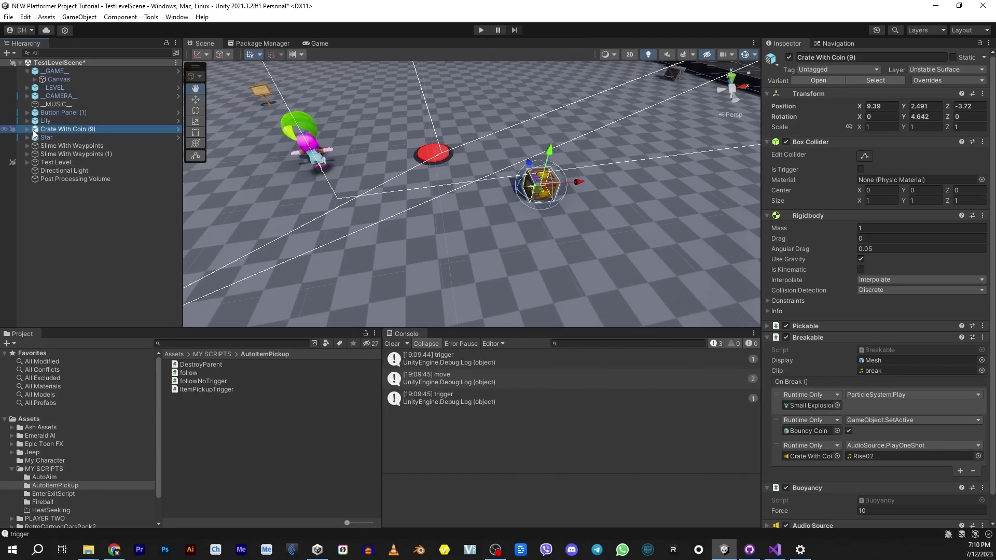
{"action": "mouse_move", "coordinate": [94, 270]}
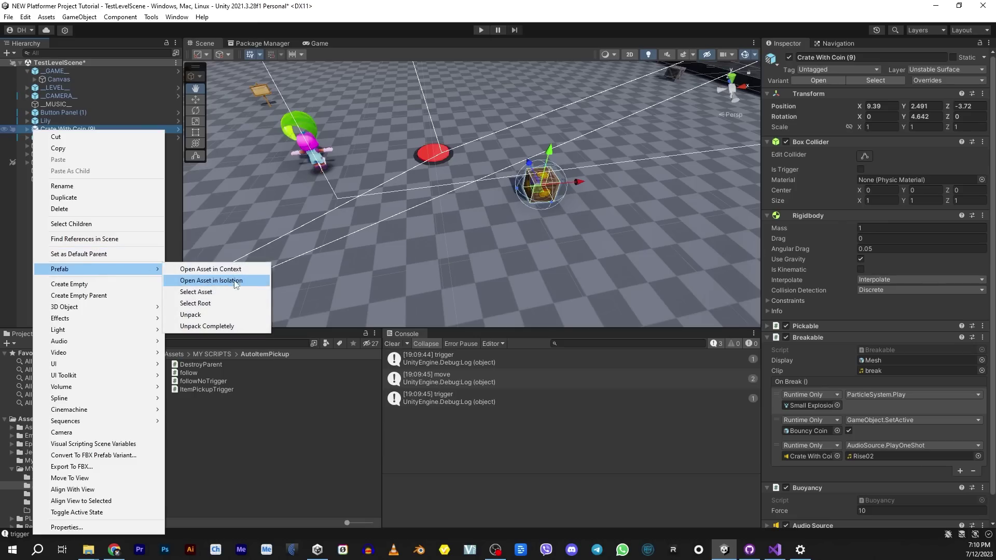
{"action": "left_click", "coordinate": [208, 326]}
- Add the followNoTrigger script to the crate's Bouncy Coin and assign Lily as its Player
{"action": "left_click", "coordinate": [28, 129]}
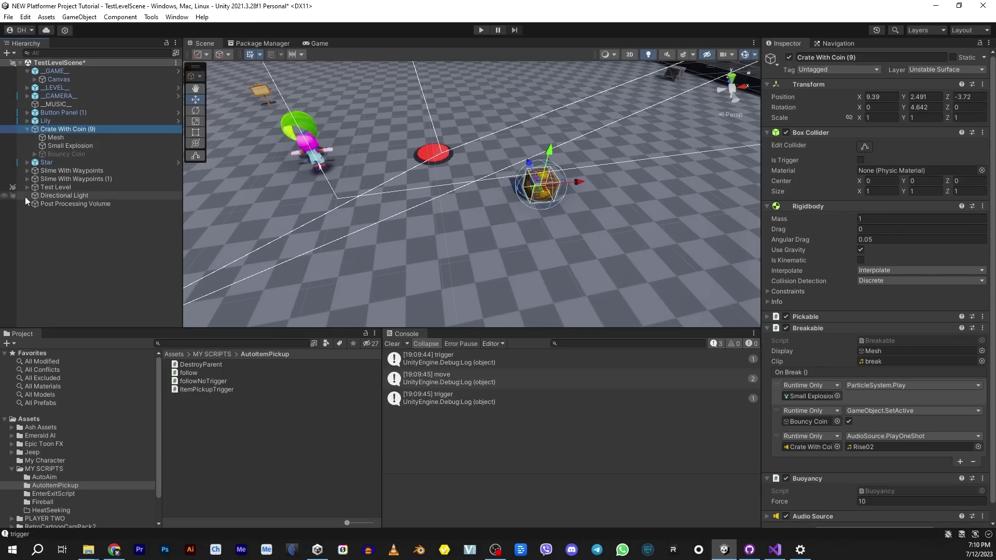
{"action": "left_click", "coordinate": [45, 154]}
{"action": "left_click", "coordinate": [33, 154]}
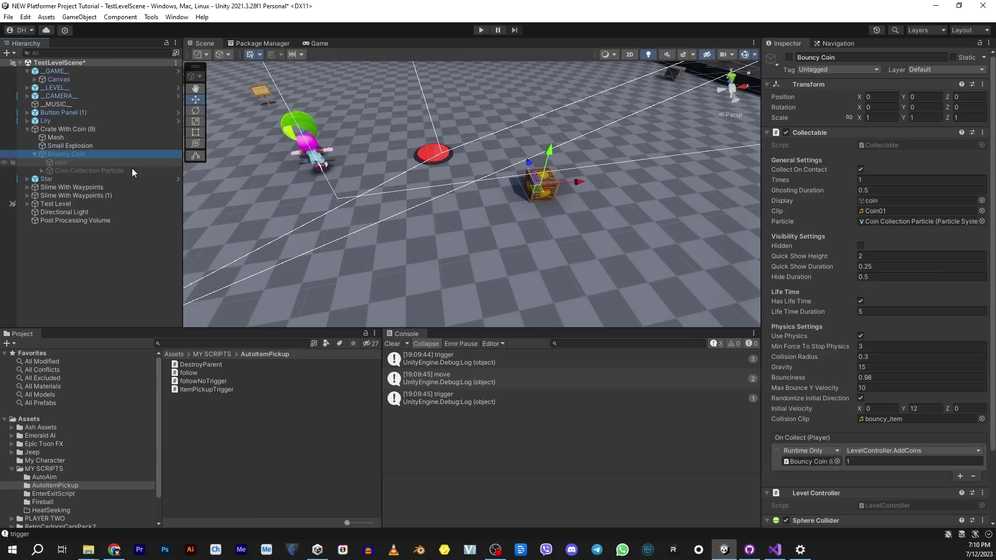
{"action": "left_click", "coordinate": [767, 132]}
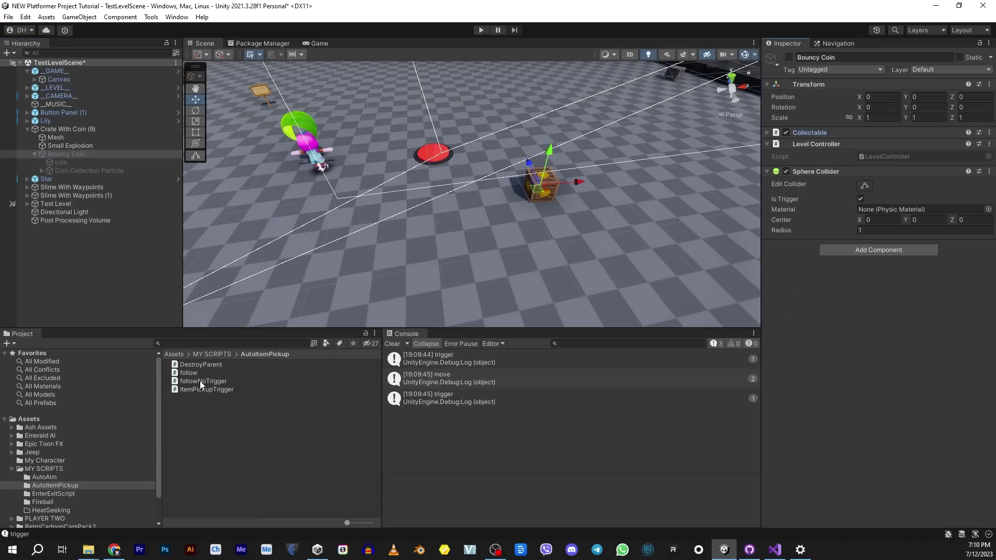
{"action": "left_click_drag", "start_coordinate": [202, 382], "coordinate": [787, 359]}
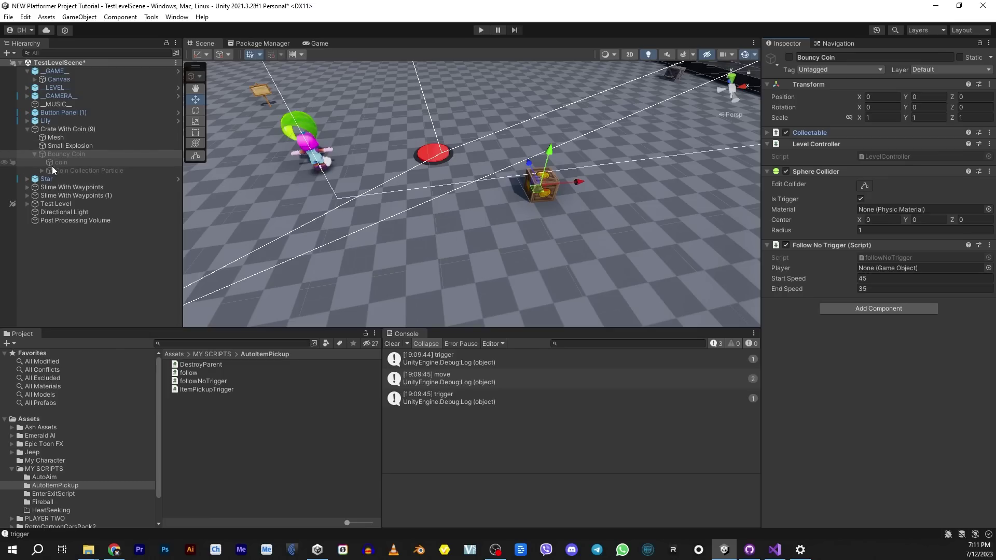
{"action": "left_click_drag", "start_coordinate": [48, 122], "coordinate": [880, 268]}
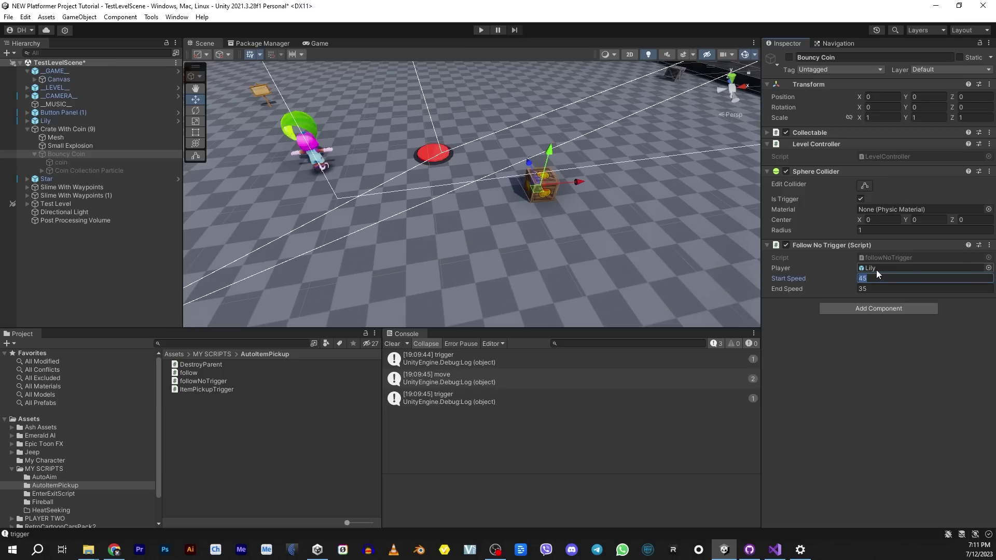
- Set the Bouncy Coin's follow Start Speed to 200 and End Speed to 50
{"action": "type", "text": "200"}
{"action": "key", "text": "Tab"}
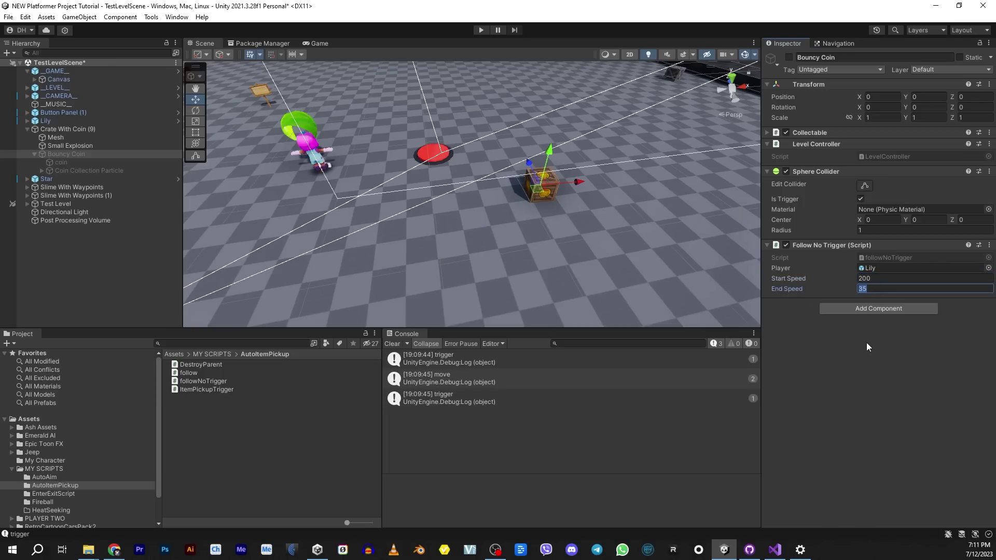
{"action": "type", "text": "5"}
{"action": "left_click", "coordinate": [787, 358]}
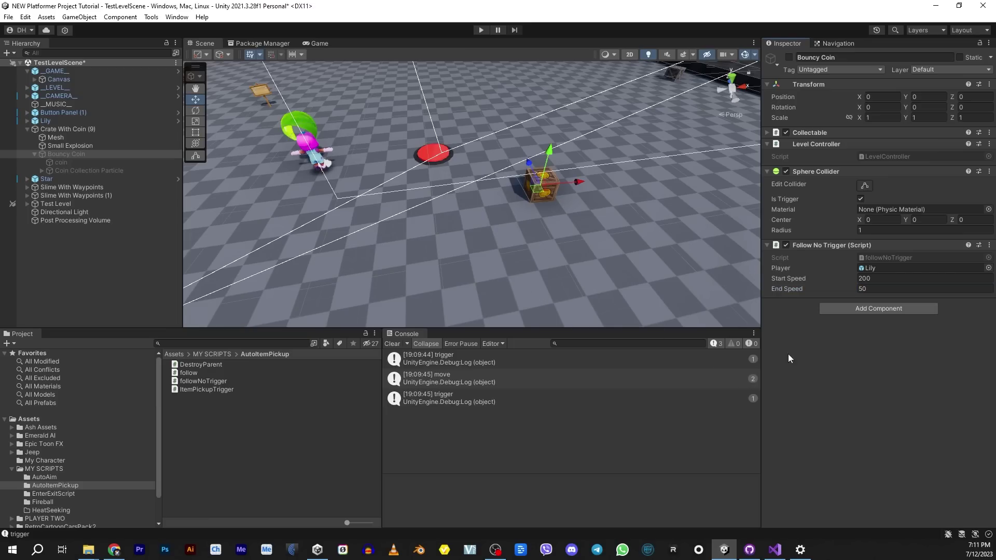
- Play-test the scene by breaking the coin crate with Lily and running around with the released coin, and stop play mode
{"action": "left_click", "coordinate": [481, 30]}
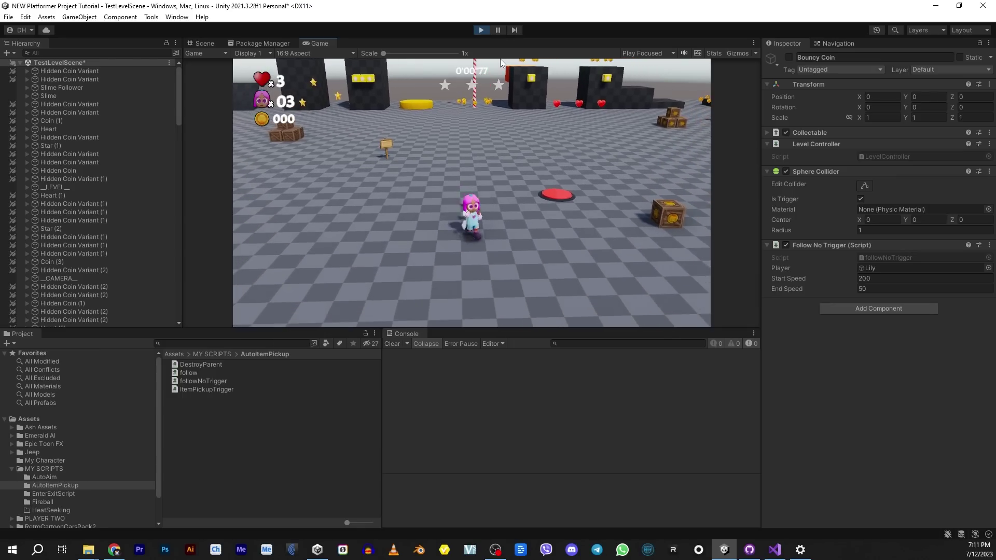
{"action": "key", "text": "d"}
{"action": "key", "text": "w"}
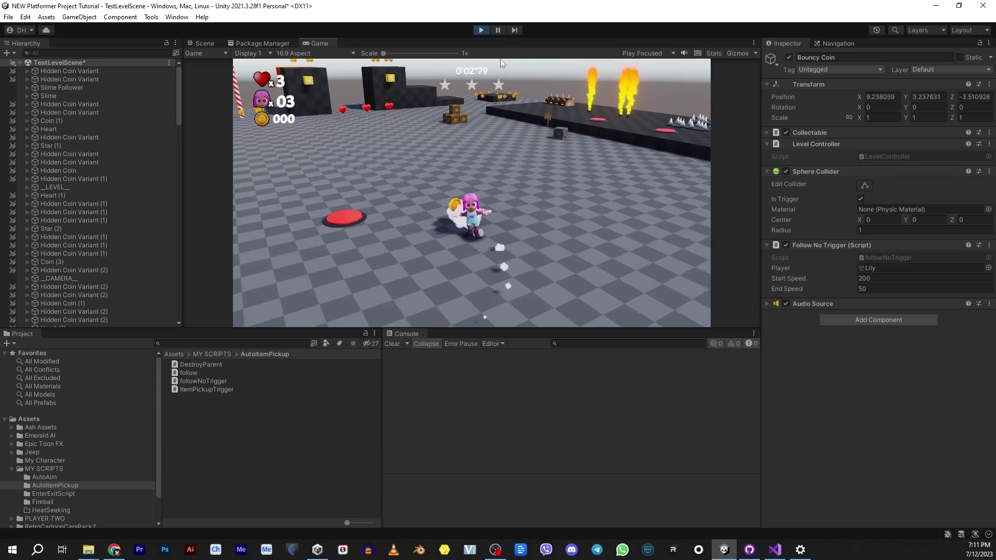
{"action": "key", "text": "d"}
{"action": "key", "text": "s"}
{"action": "key", "text": "a"}
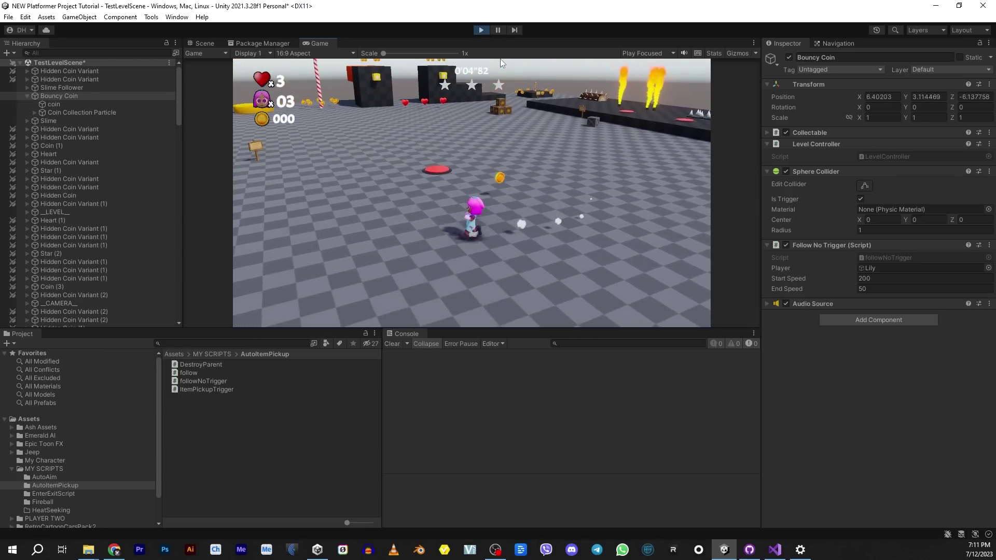
{"action": "key", "text": "s"}
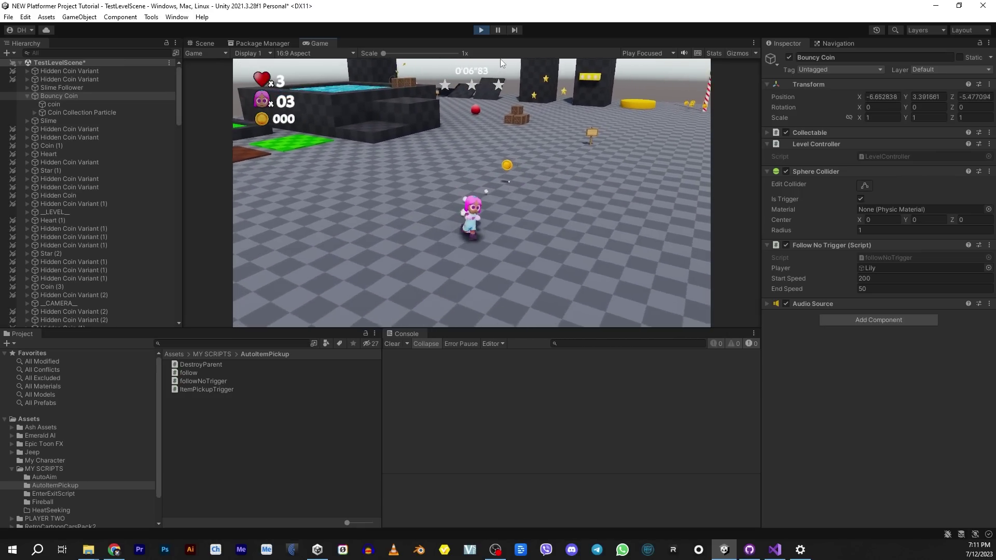
{"action": "key", "text": "w"}
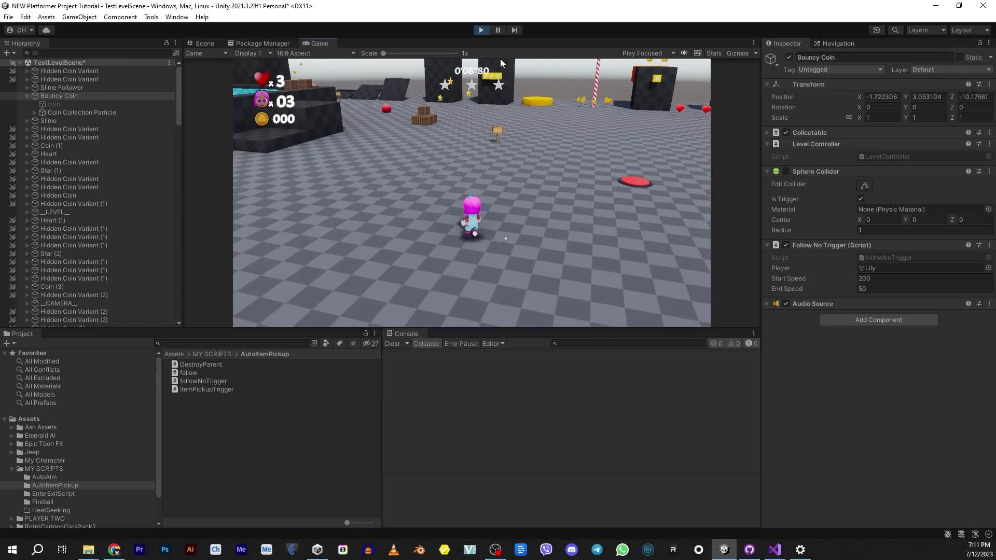
{"action": "key", "text": "w"}
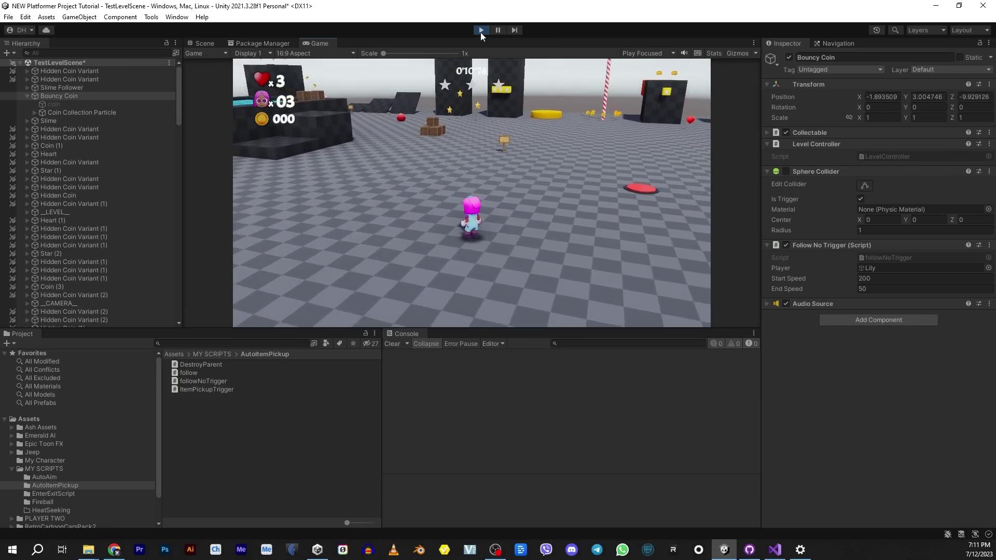
{"action": "left_click", "coordinate": [481, 31]}
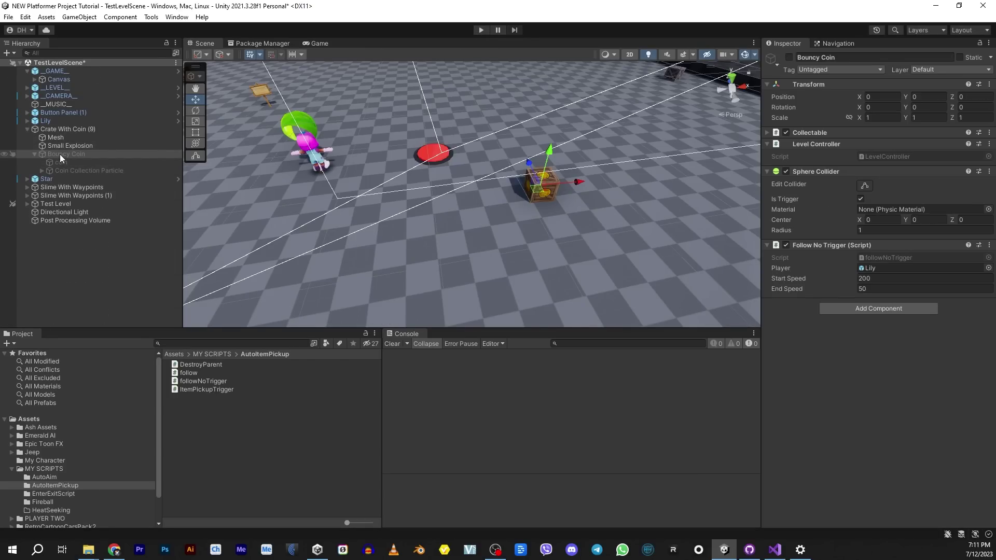
- Turn off Has Life Time in the Bouncy Coin's Collectable settings
{"action": "left_click", "coordinate": [769, 133]}
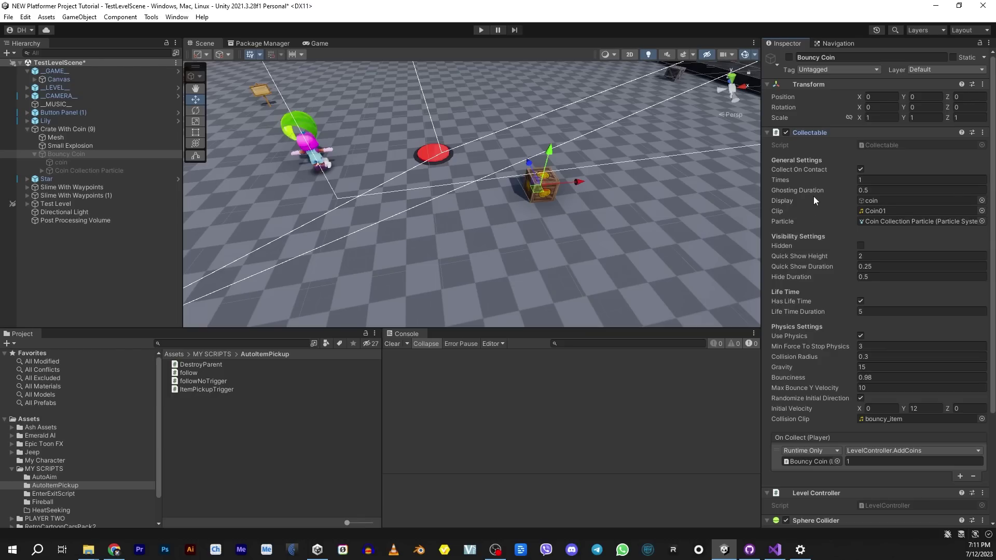
{"action": "scroll", "coordinate": [833, 303], "scroll_direction": "down", "scroll_amount": 2}
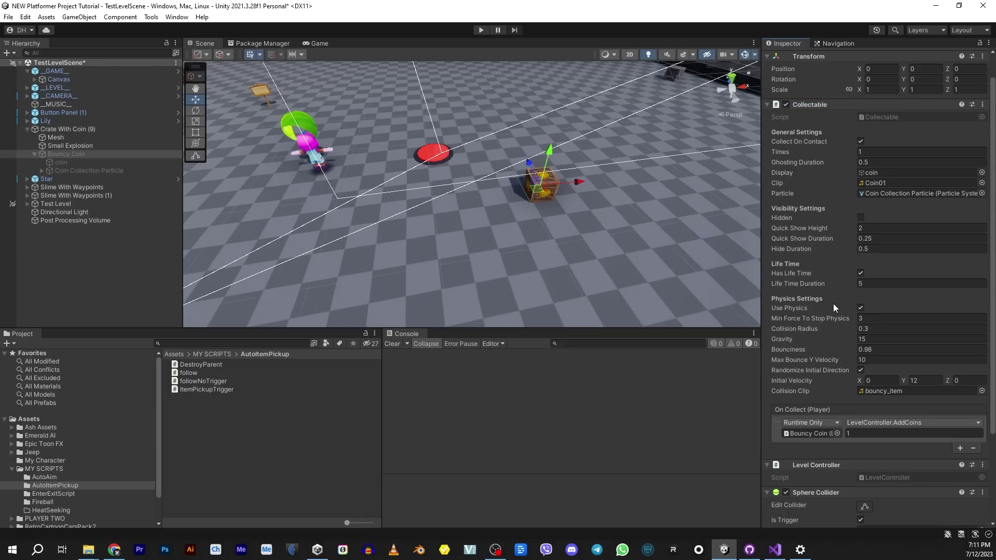
{"action": "left_click", "coordinate": [860, 273]}
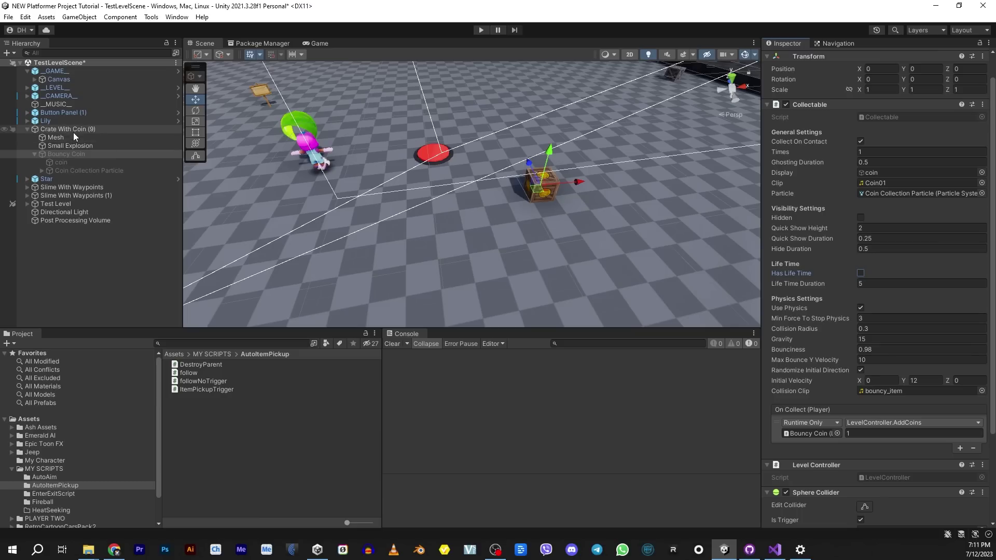
- Set the End Speed of the Bouncy Coin's Follow No Trigger script to 30
{"action": "left_click", "coordinate": [60, 131]}
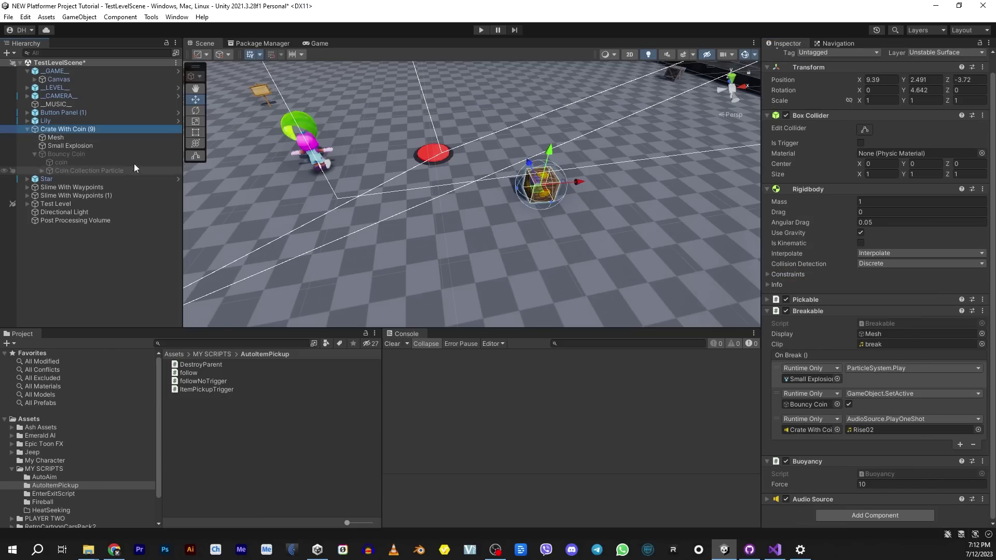
{"action": "left_click", "coordinate": [68, 162]}
{"action": "left_click", "coordinate": [66, 155]}
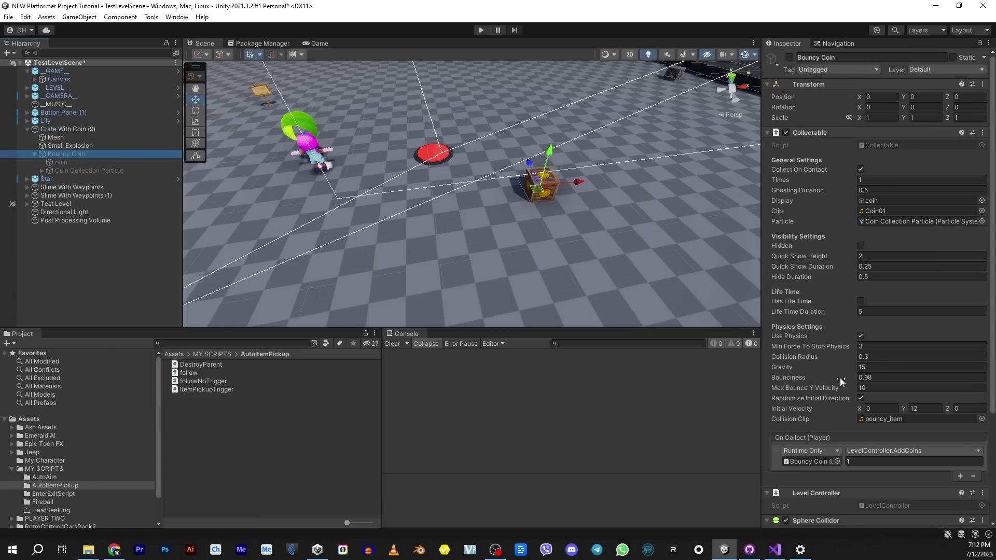
{"action": "scroll", "coordinate": [840, 377], "scroll_direction": "down", "scroll_amount": 10}
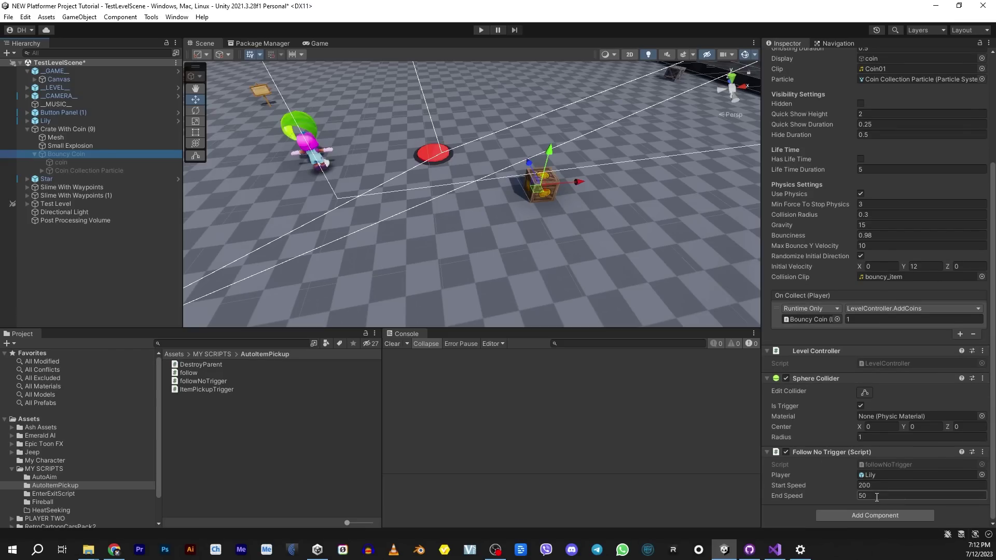
{"action": "left_click", "coordinate": [876, 495]}
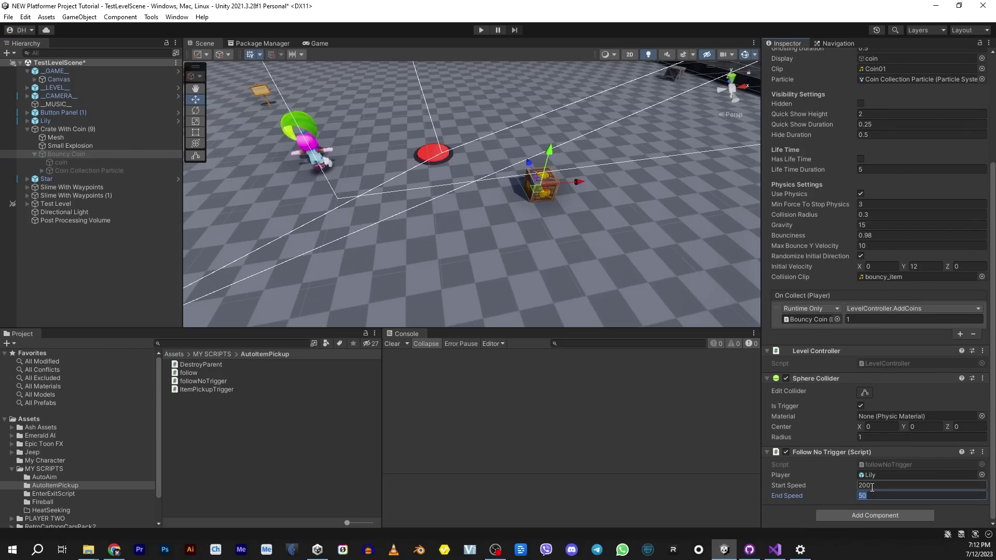
{"action": "type", "text": "30"}
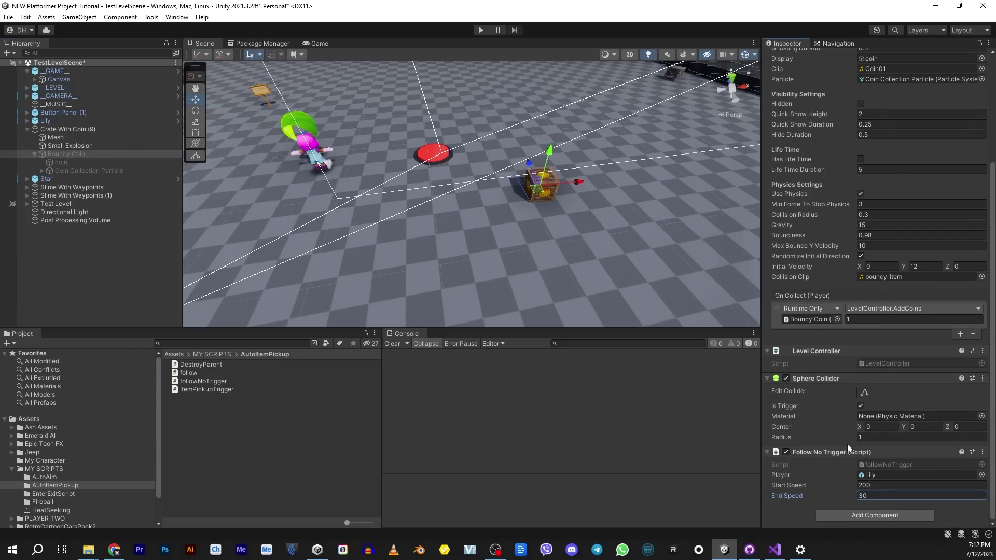
- Play-test the scene by breaking the coin crate with Lily and running around with the released coin
{"action": "left_click", "coordinate": [480, 30]}
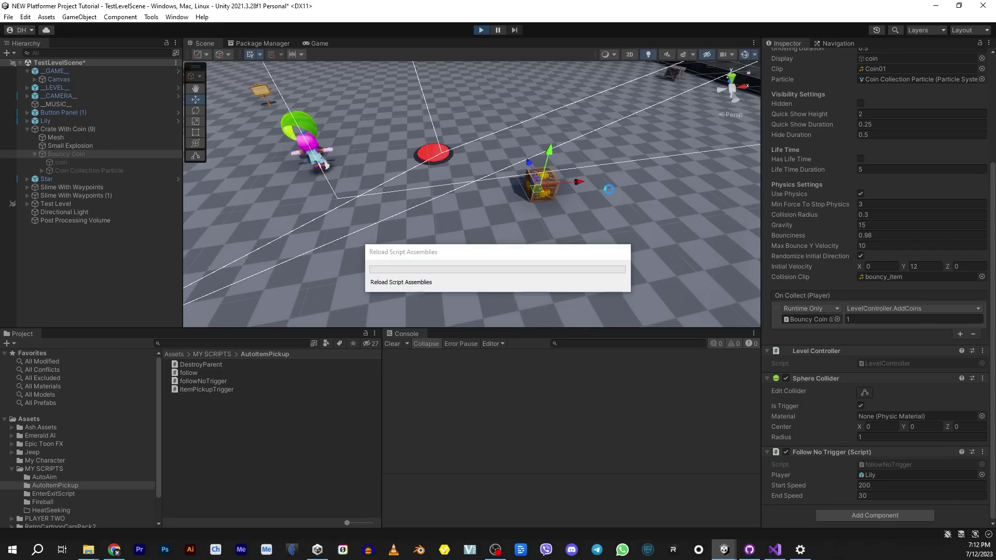
{"action": "key", "text": "d"}
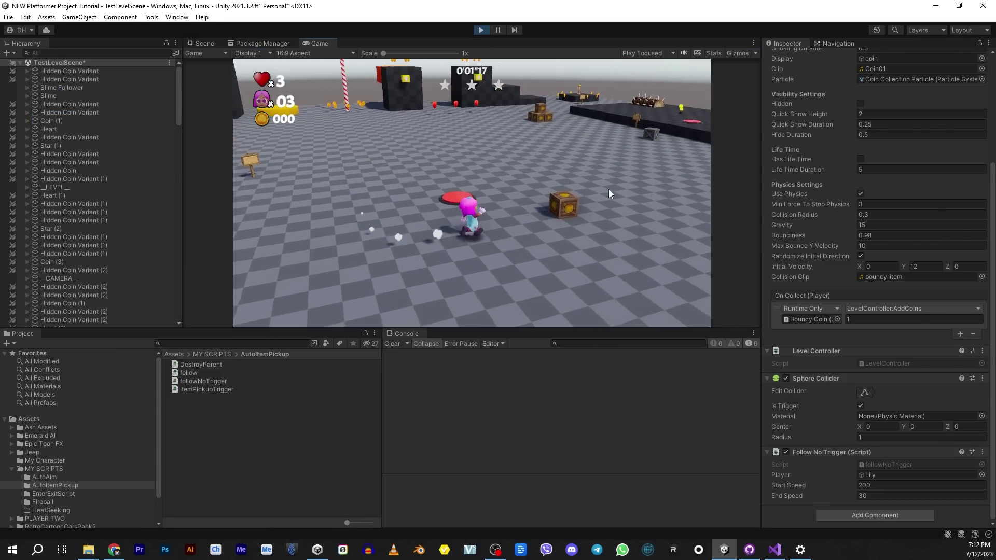
{"action": "key", "text": "a"}
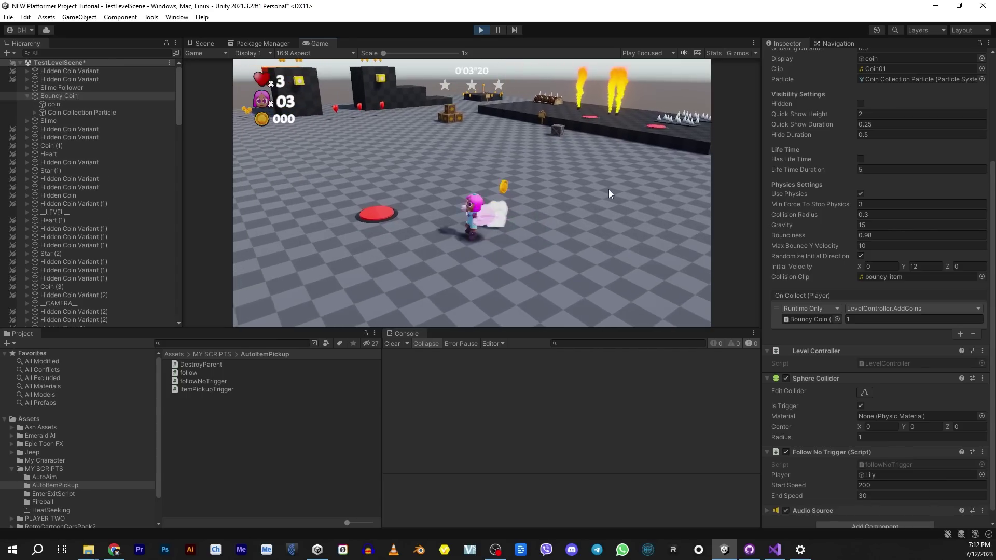
{"action": "key", "text": "s"}
{"action": "key", "text": "d"}
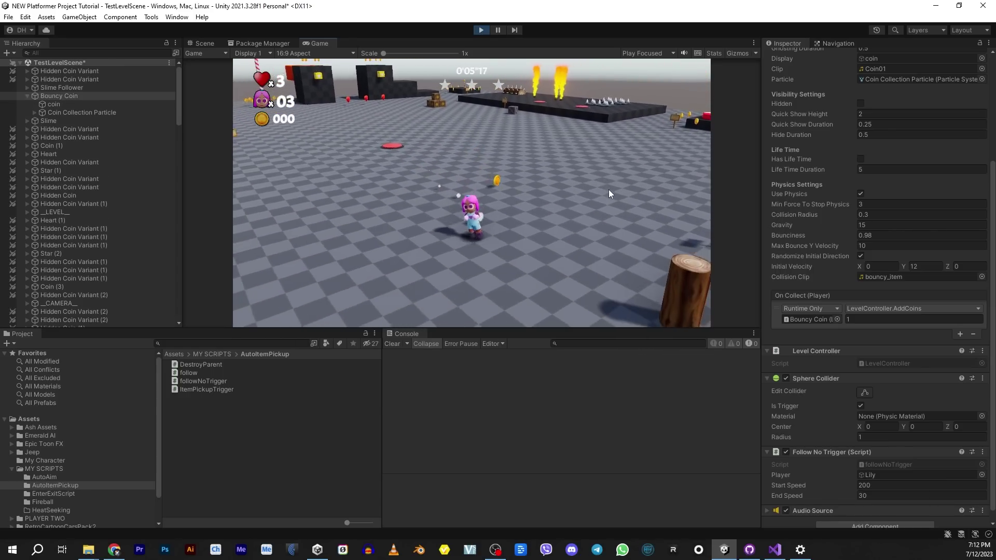
{"action": "key", "text": "a"}
{"action": "key", "text": "w"}
{"action": "key", "text": "d"}
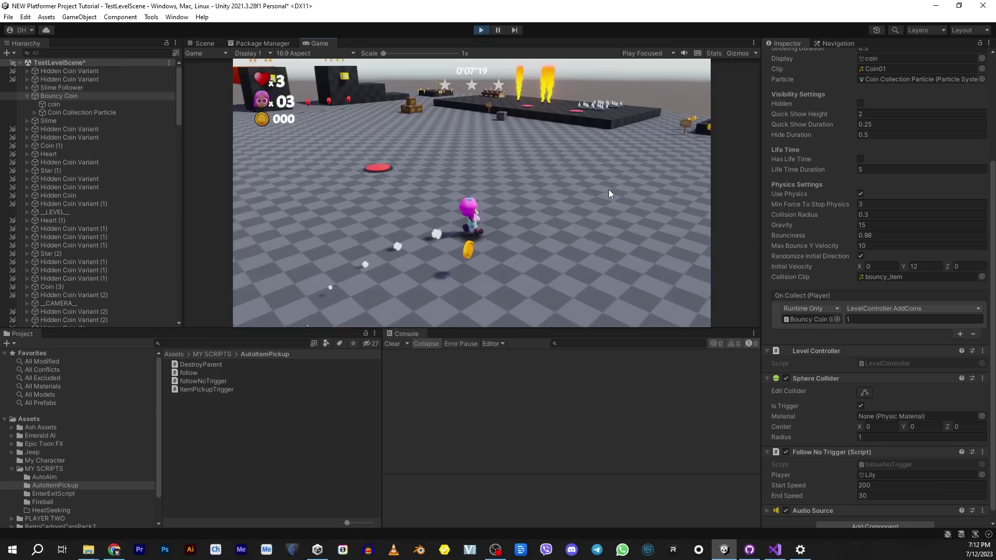
{"action": "key", "text": "s"}
{"action": "key", "text": "a"}
{"action": "key", "text": "w"}
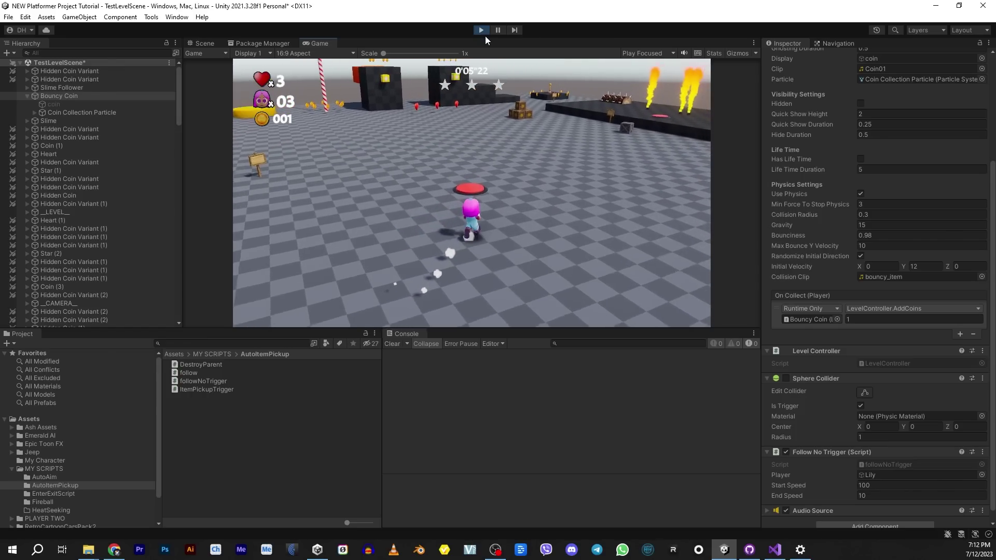
- Run Lily over the red button to trigger and collect the star, and stop play mode
{"action": "key", "text": "a"}
{"action": "key", "text": "d"}
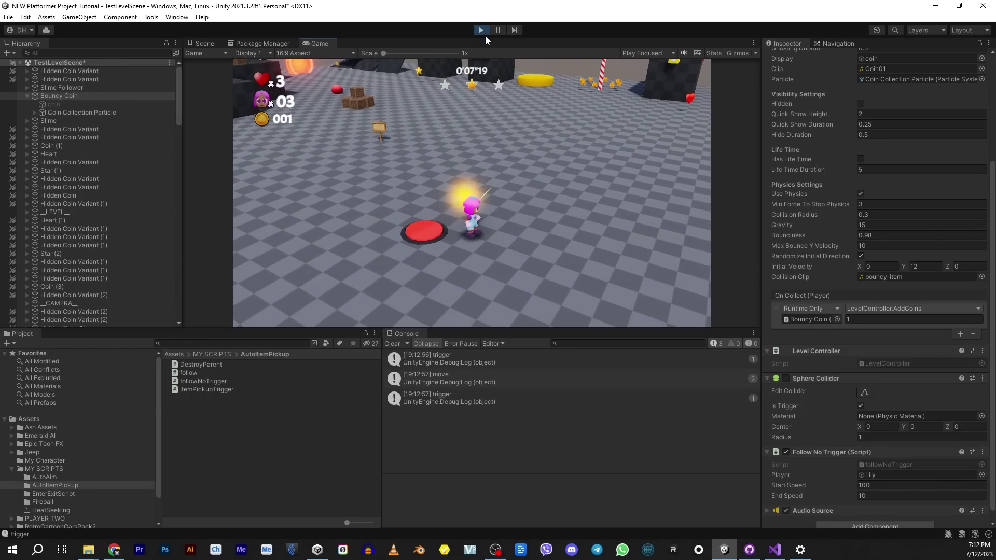
{"action": "left_click", "coordinate": [481, 30]}
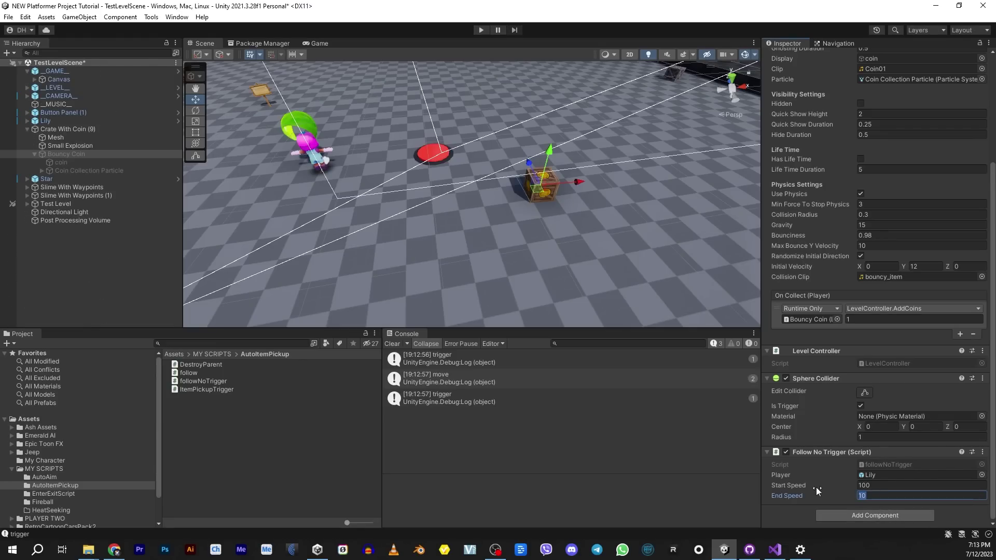
- Set the Bouncy Coin's follow End Speed to 20 and Start Speed to 50
{"action": "type", "text": "20"}
{"action": "key", "text": "shift+Tab"}
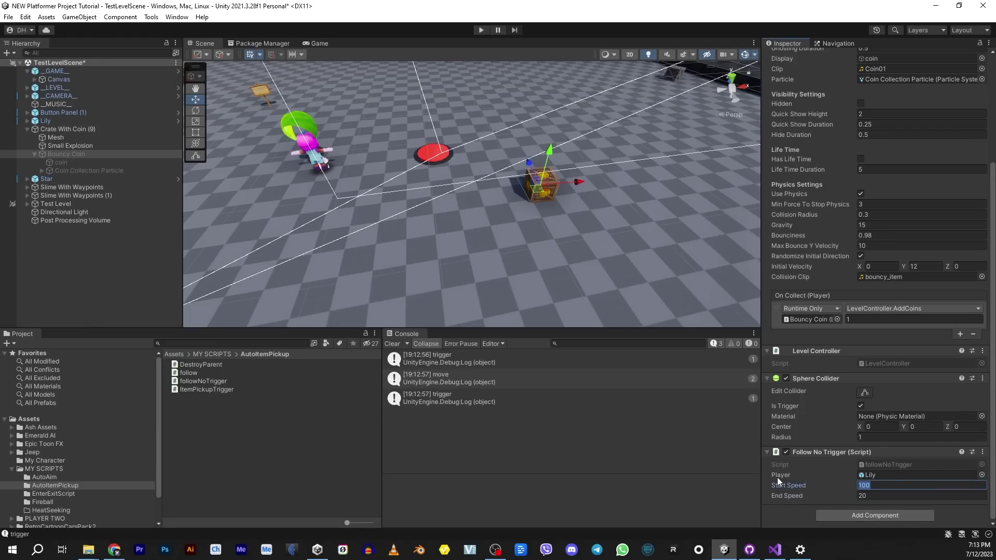
{"action": "type", "text": "50"}
- Play-test the slower coin follow by breaking the crate and running away from the released coin
{"action": "left_click", "coordinate": [480, 31]}
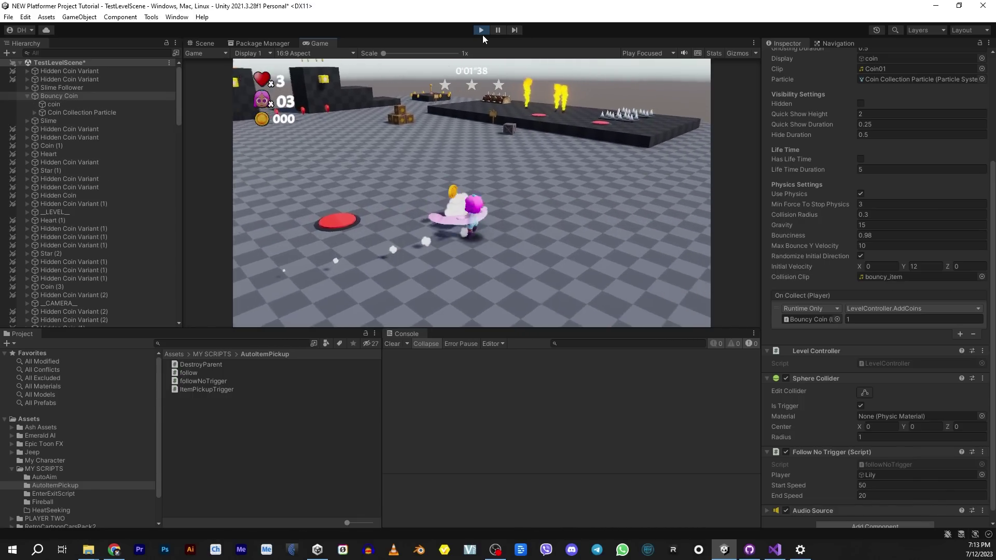
{"action": "key", "text": "a"}
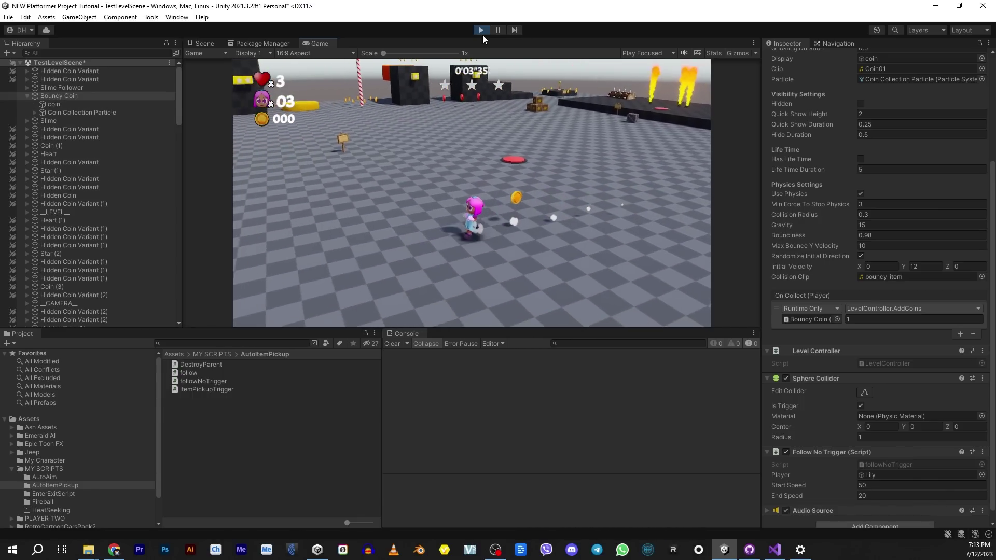